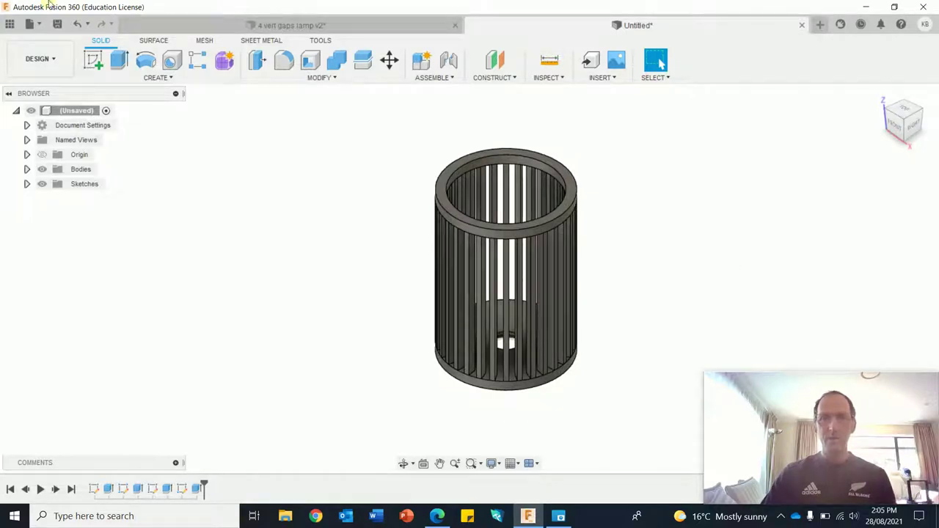
- Review the existing lamp design and the light fittings PDF for reference
click(303, 26)
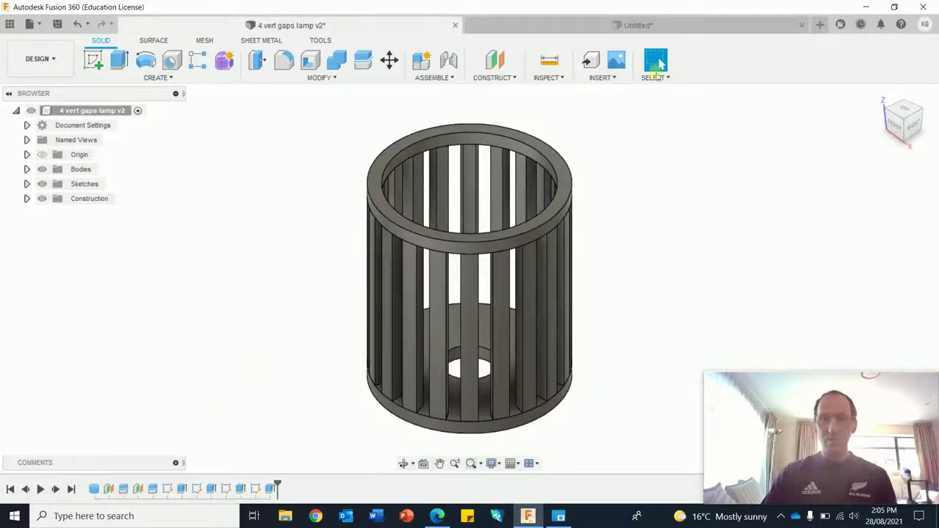
click(637, 25)
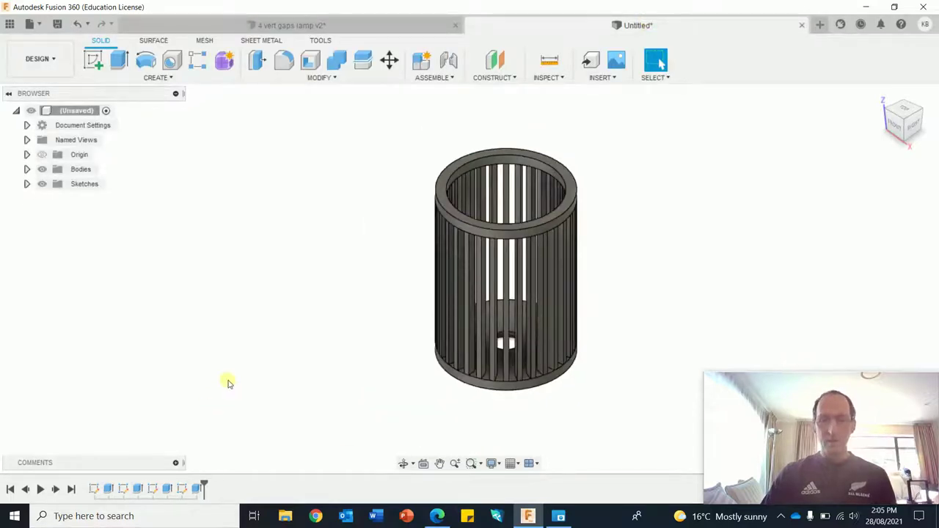
click(436, 515)
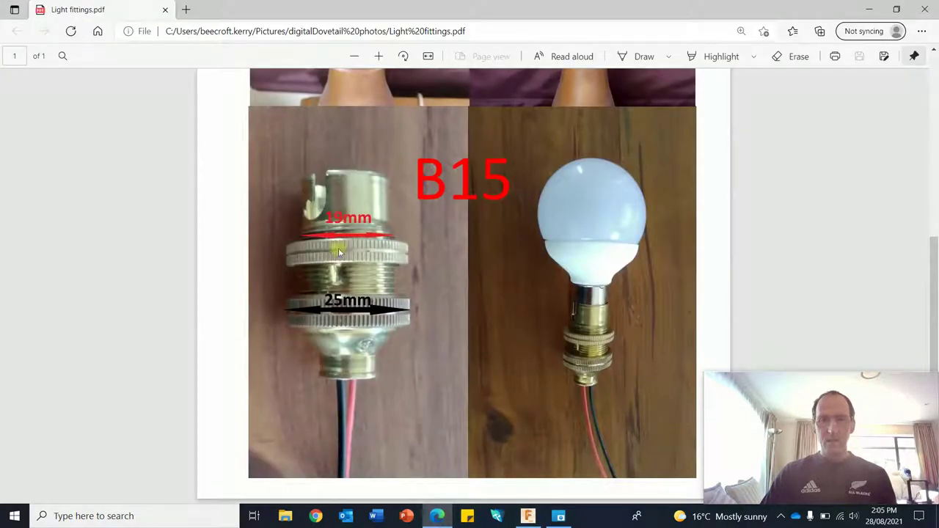
drag(933, 289, 934, 99)
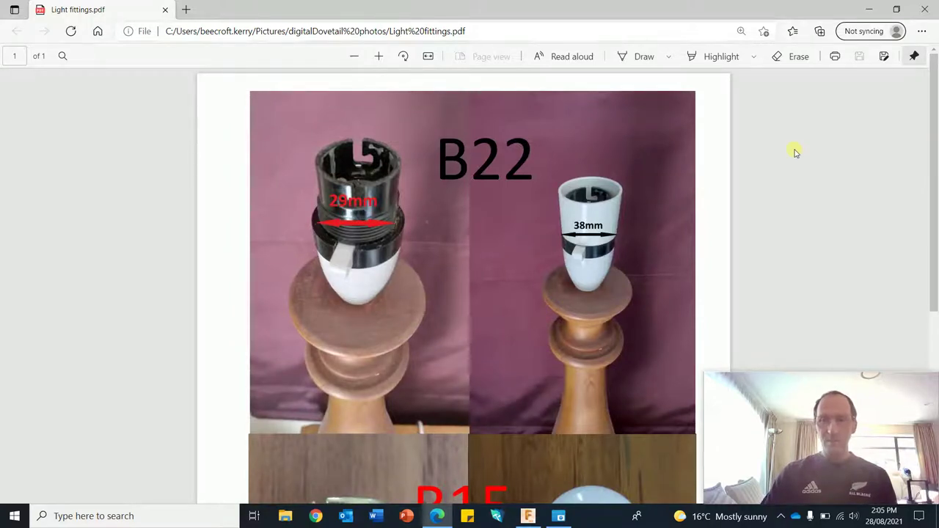
click(527, 516)
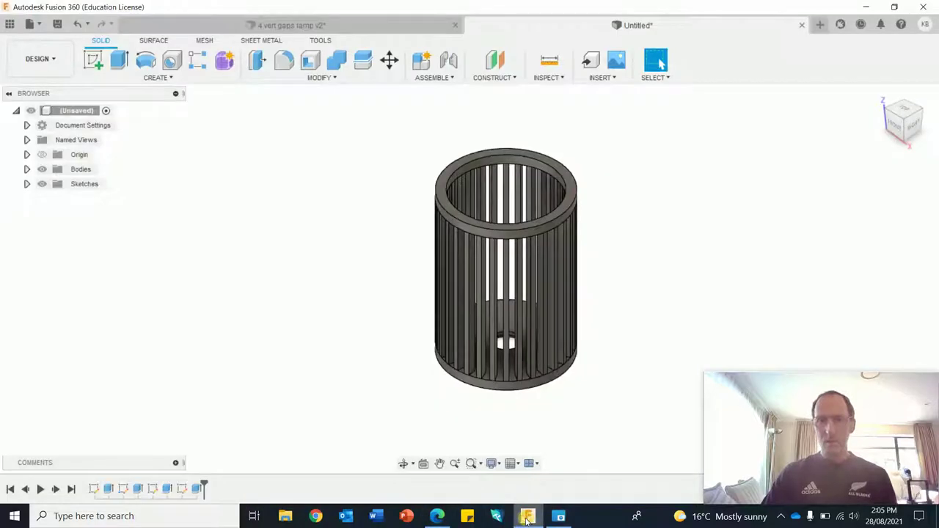
- Start a new empty design and close the webcam preview window
click(820, 26)
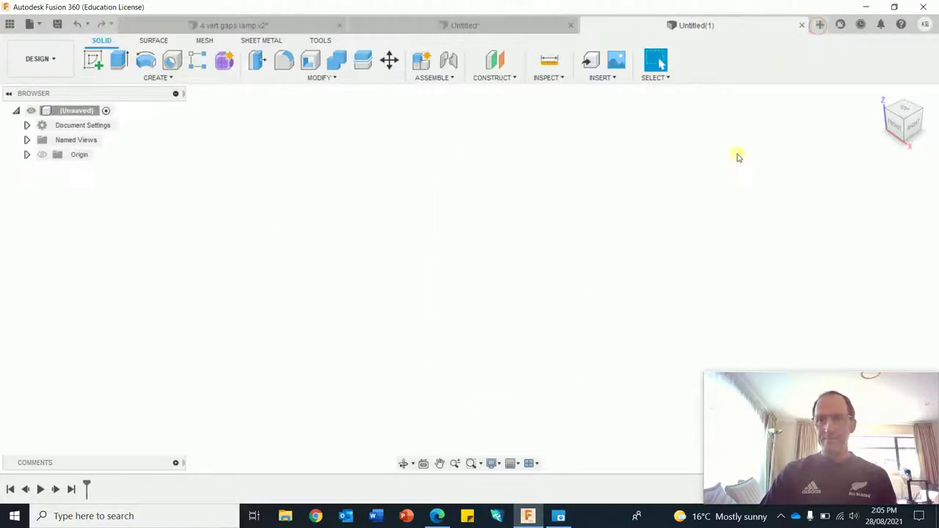
right_click(561, 517)
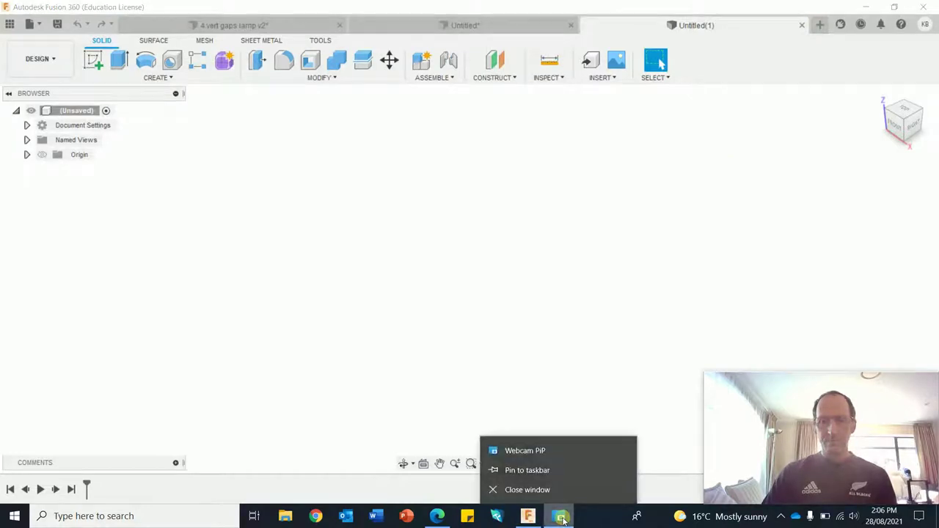
click(532, 489)
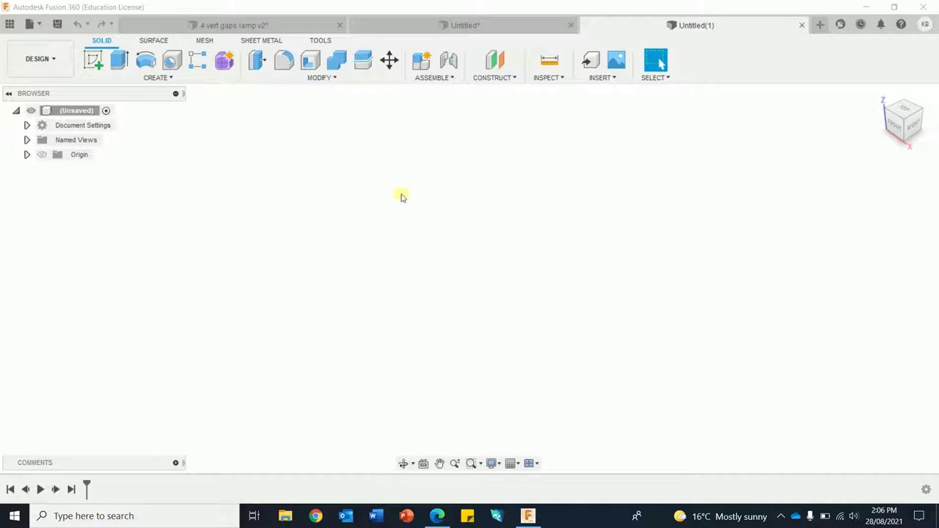
- On the XY plane, draw a 120 mm diameter construction circle at the origin
click(93, 60)
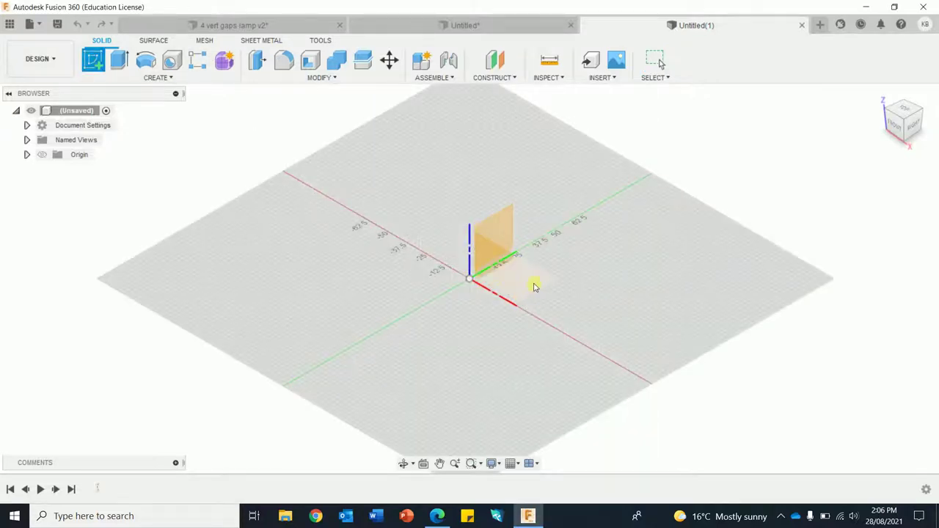
click(534, 287)
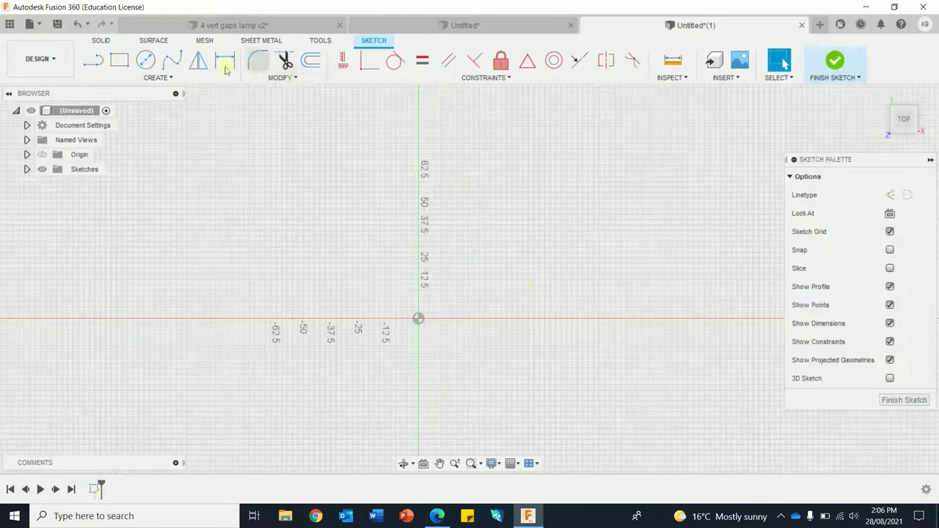
click(145, 60)
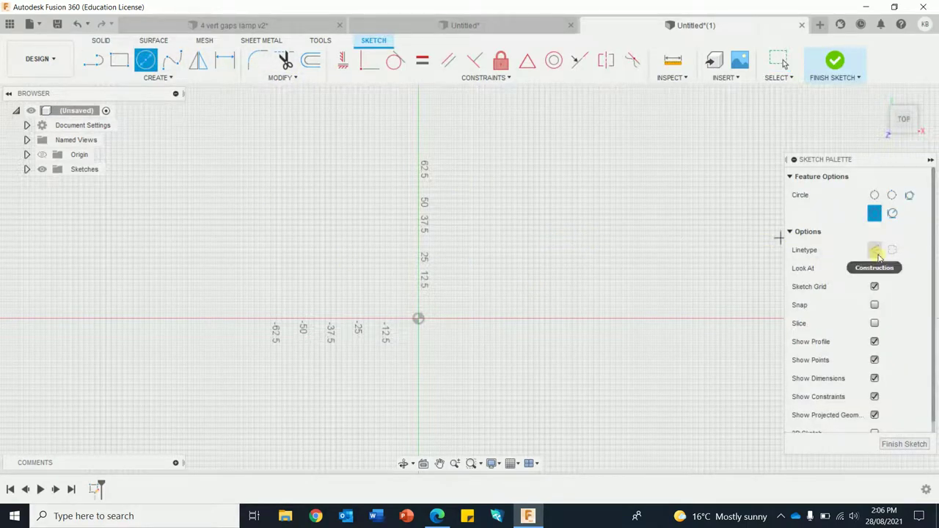
click(874, 251)
click(419, 319)
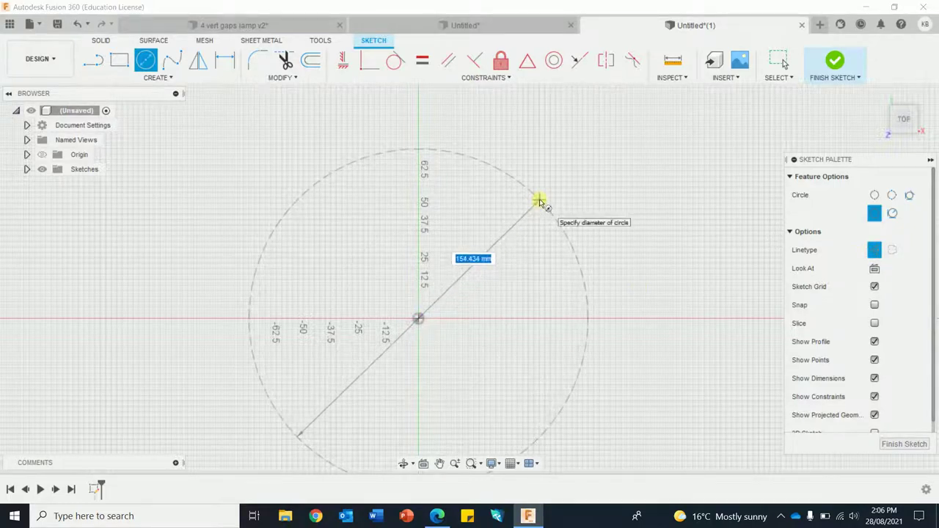
text(120)
key(Tab)
key(Return)
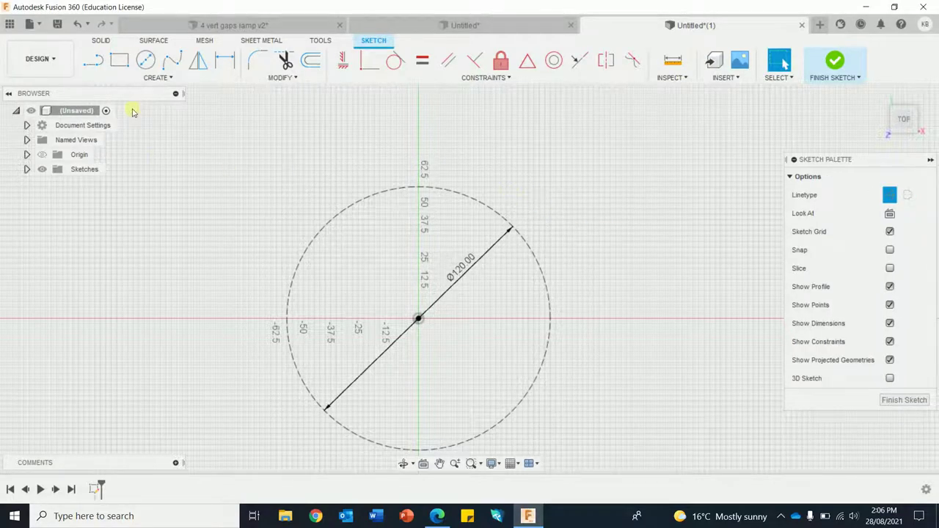
click(119, 63)
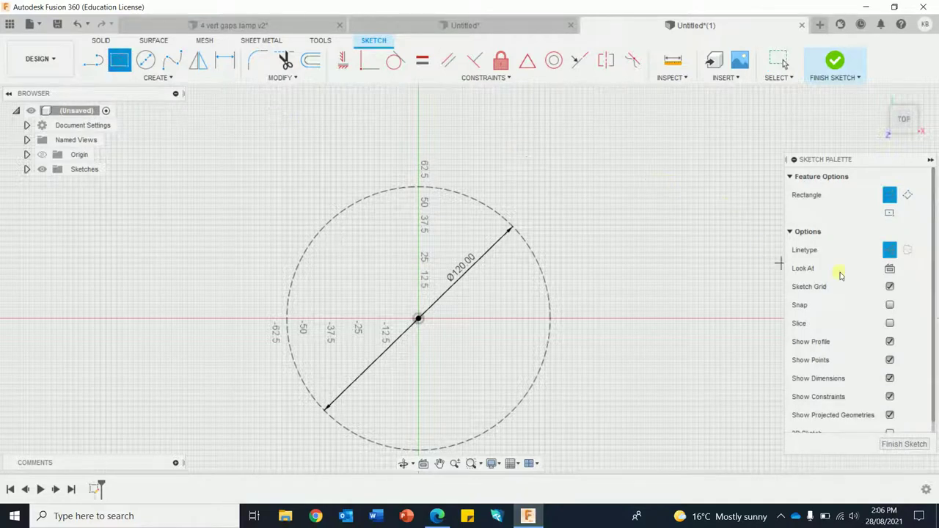
- Turn off construction linetype and choose the Center Rectangle tool
click(889, 251)
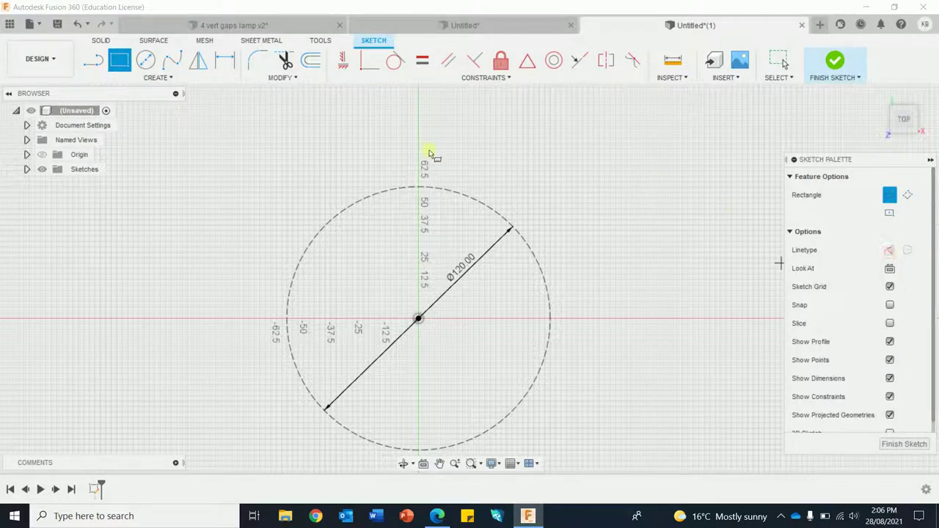
click(172, 78)
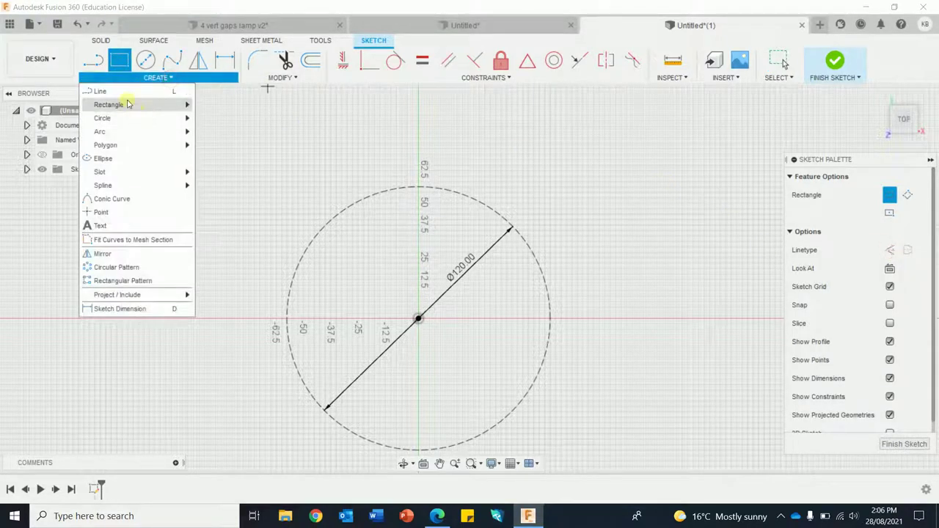
mouse_move(129, 104)
click(224, 132)
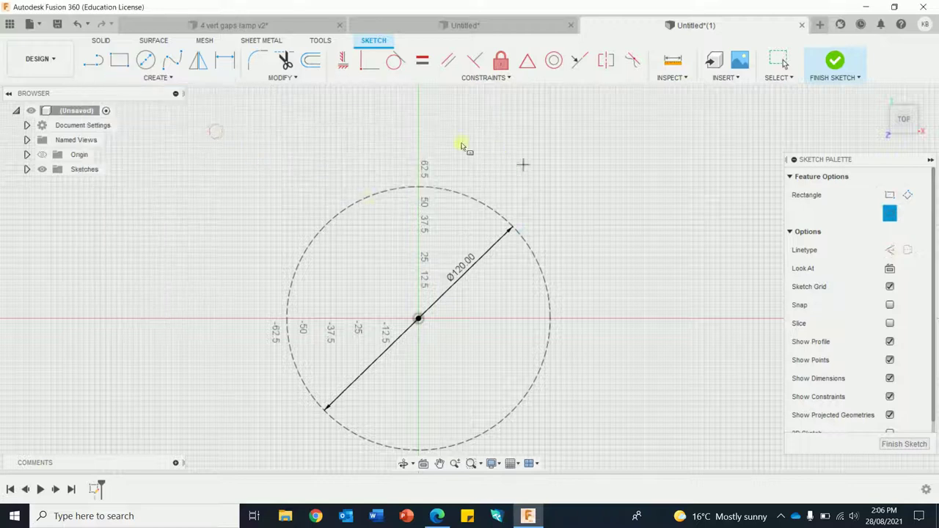
scroll(419, 190, down, 2)
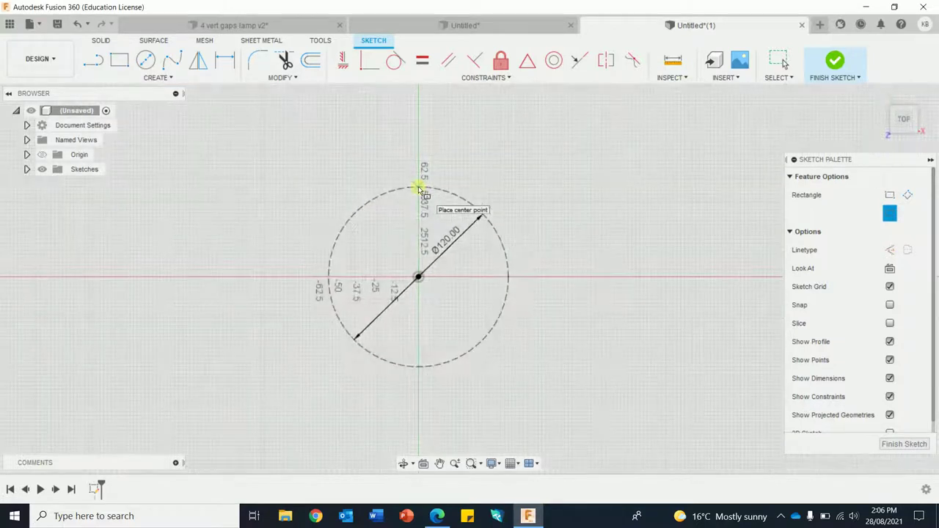
scroll(418, 190, up, 5)
scroll(419, 189, up, 5)
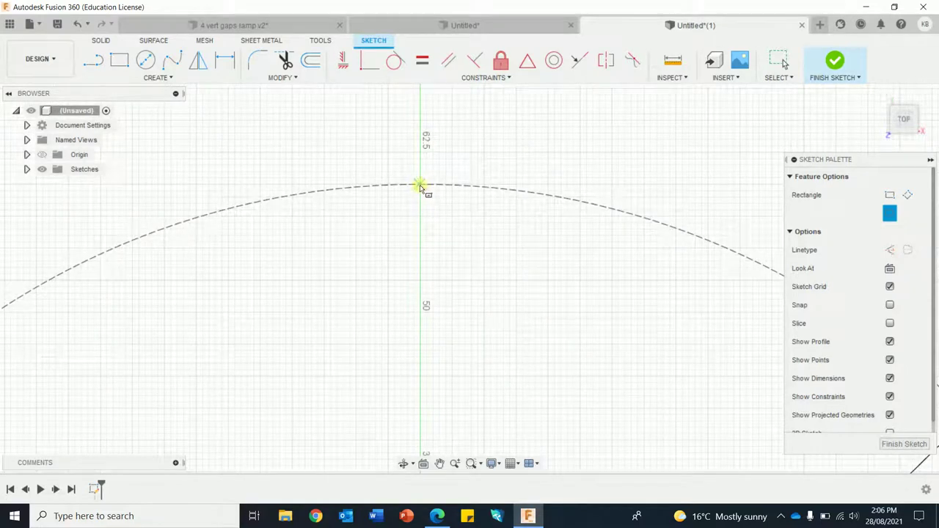
- Draw a 5 mm wide, 10 mm tall rectangle centred on the circle's top point
click(419, 185)
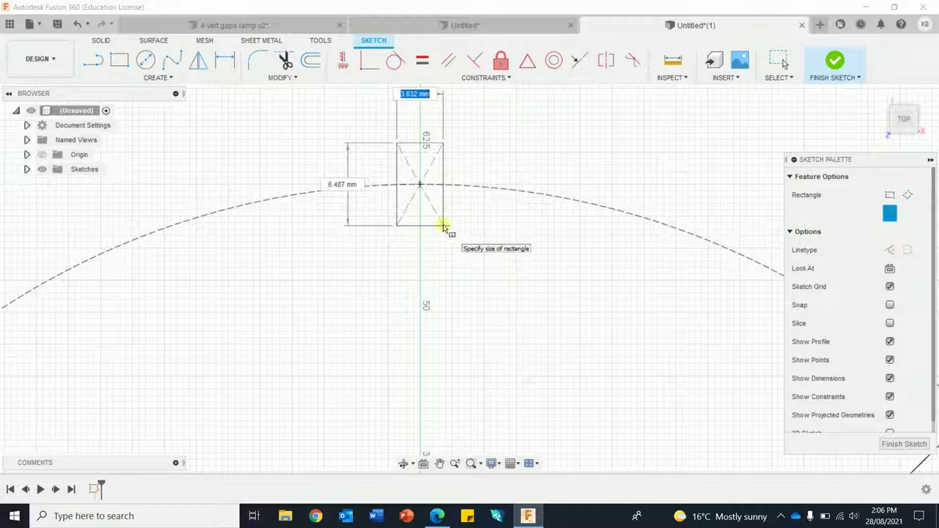
text(5)
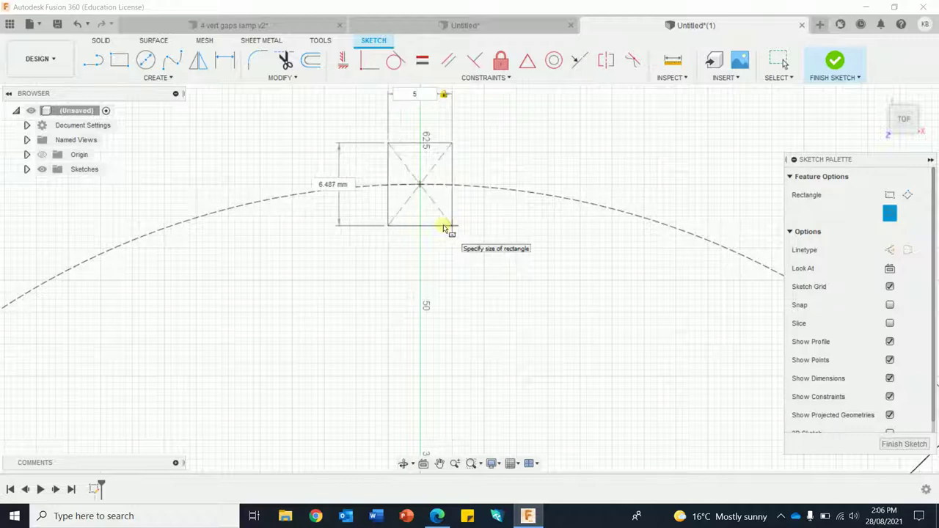
key(Tab)
text(10)
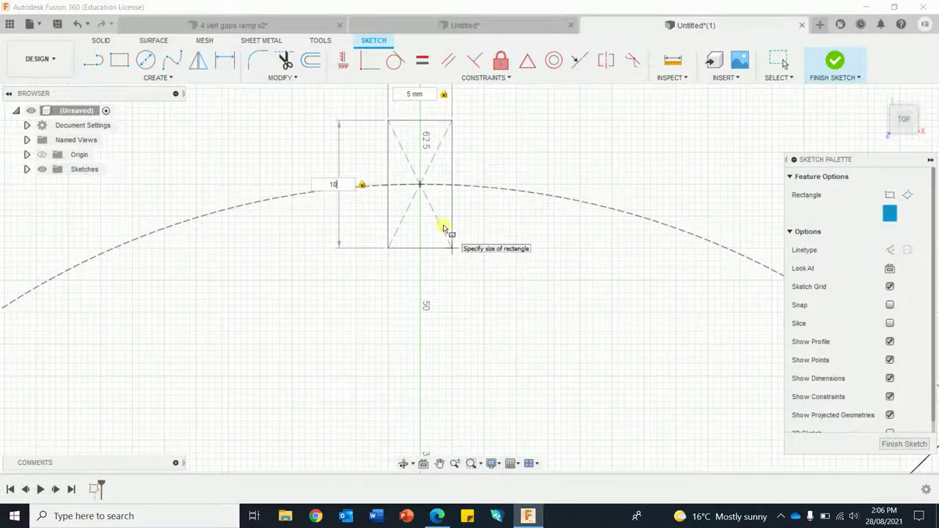
key(Return)
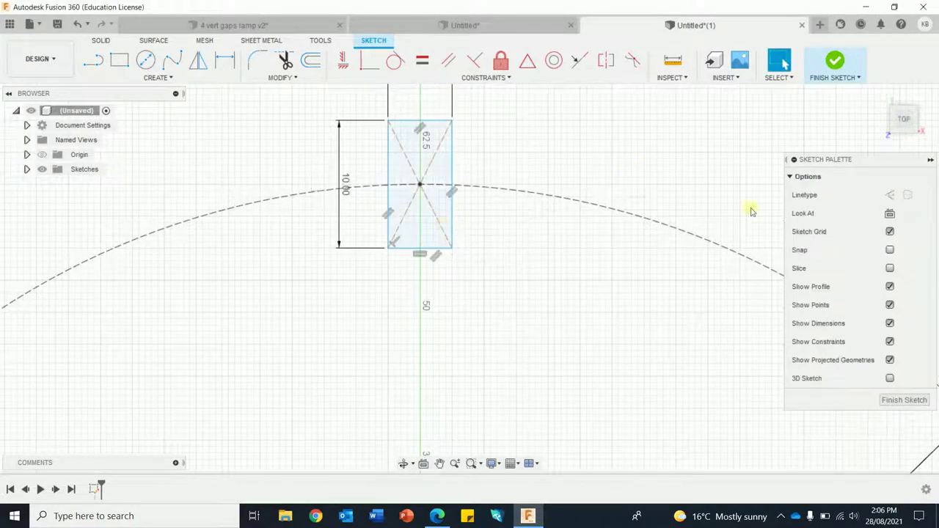
scroll(615, 191, down, 3)
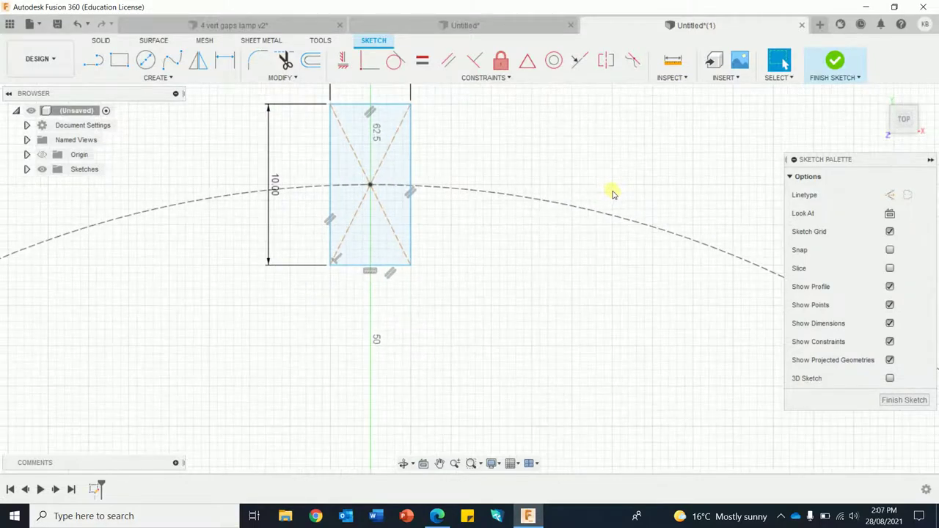
scroll(620, 213, down, 5)
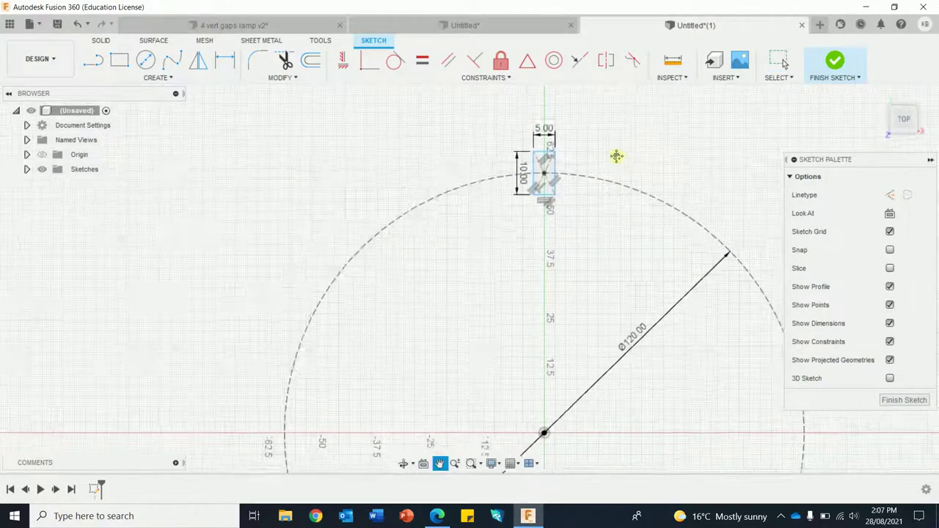
click(593, 147)
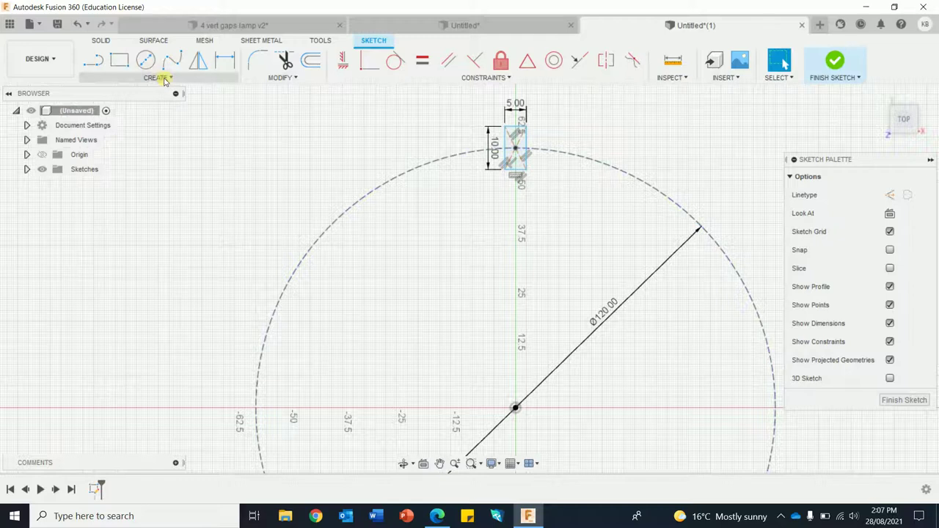
click(163, 78)
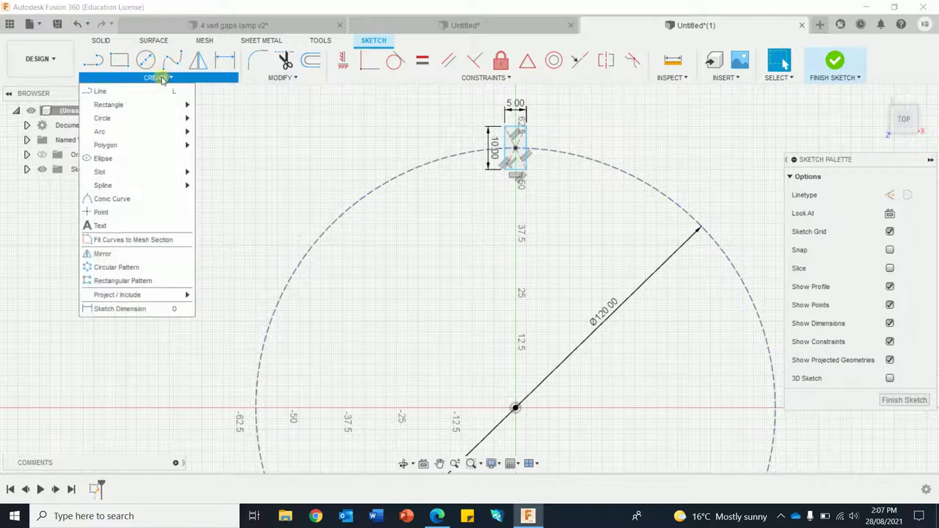
- Circular-pattern the rectangle's four edges around the circle's centre point
click(116, 267)
scroll(535, 187, down, 3)
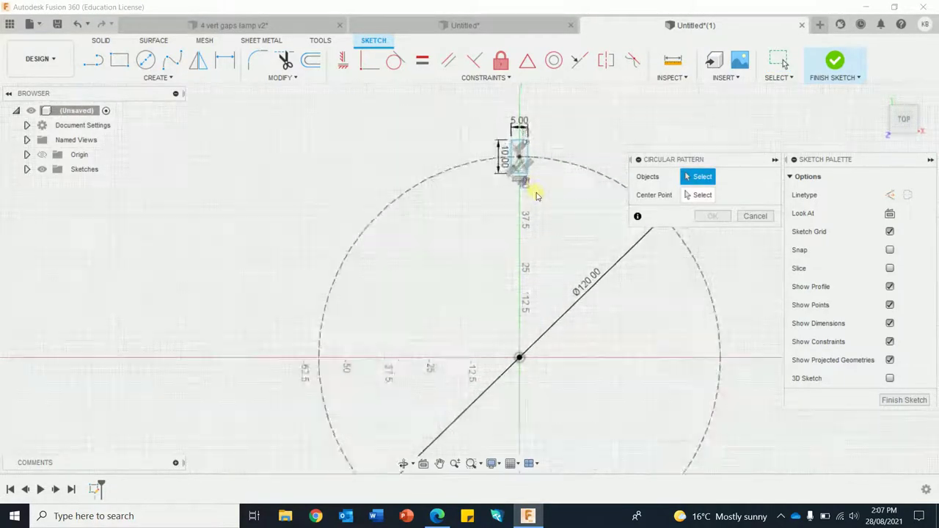
scroll(535, 195, up, 3)
scroll(522, 146, down, 1)
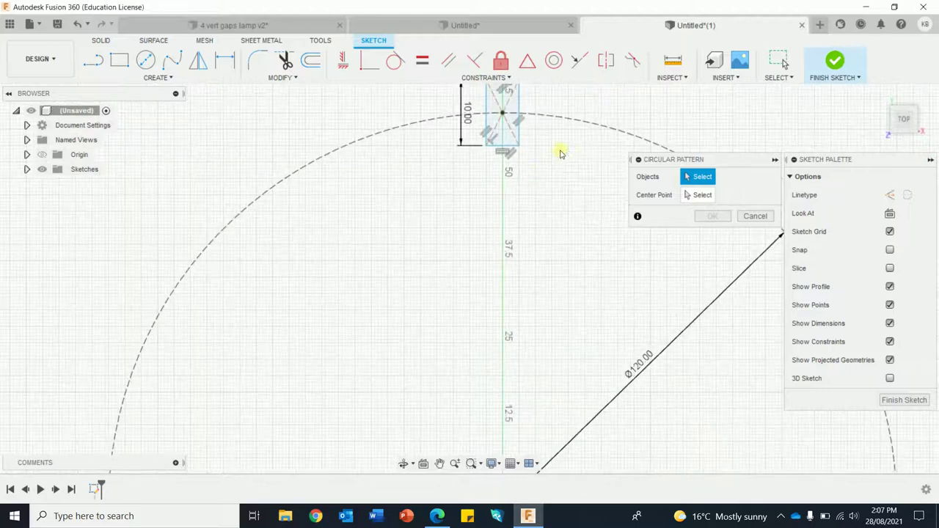
middle_drag(561, 153, 555, 198)
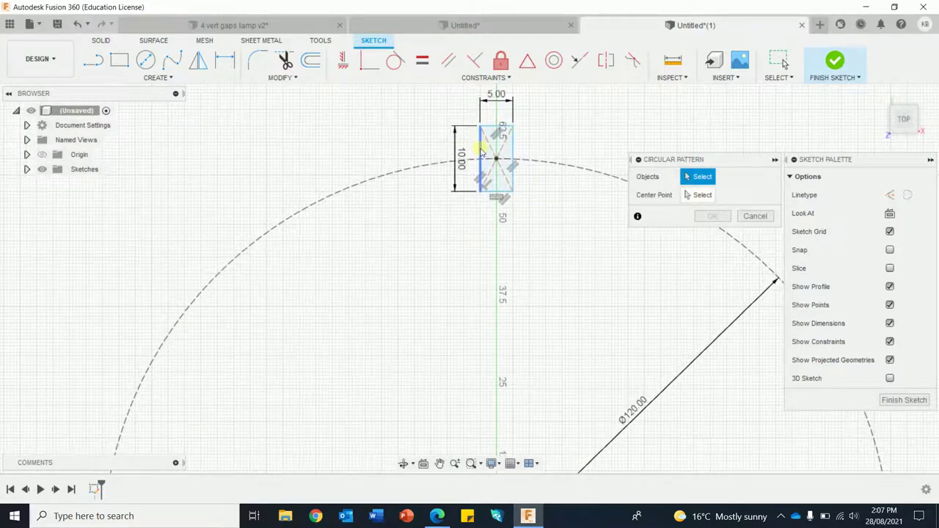
click(482, 151)
click(496, 127)
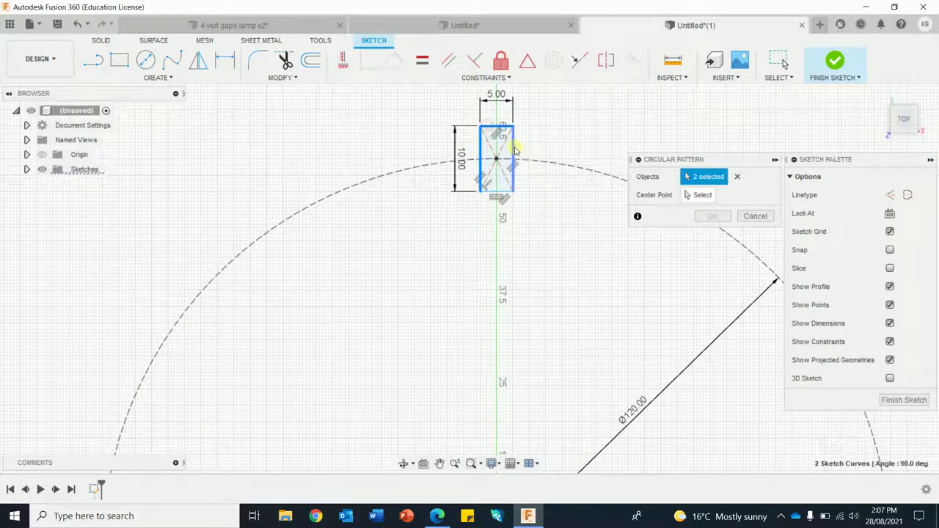
click(514, 150)
click(496, 192)
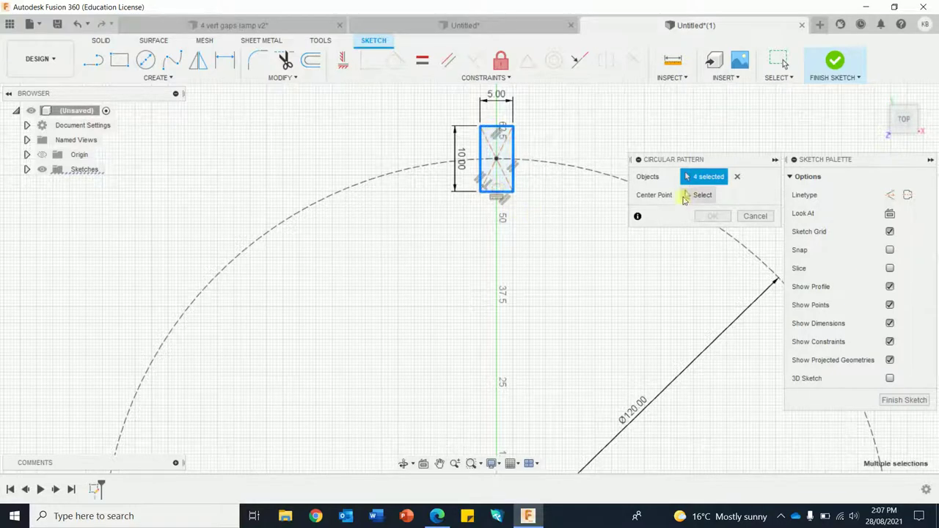
click(697, 196)
middle_drag(555, 300, 563, 179)
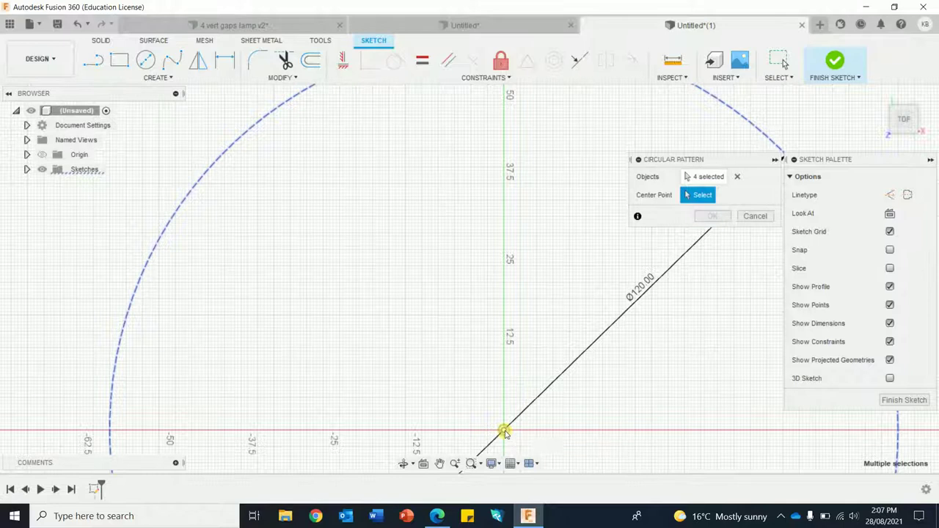
click(503, 431)
- Set the pattern quantity to 28 and confirm the ring of rectangles
scroll(676, 372, up, 2)
scroll(674, 370, down, 5)
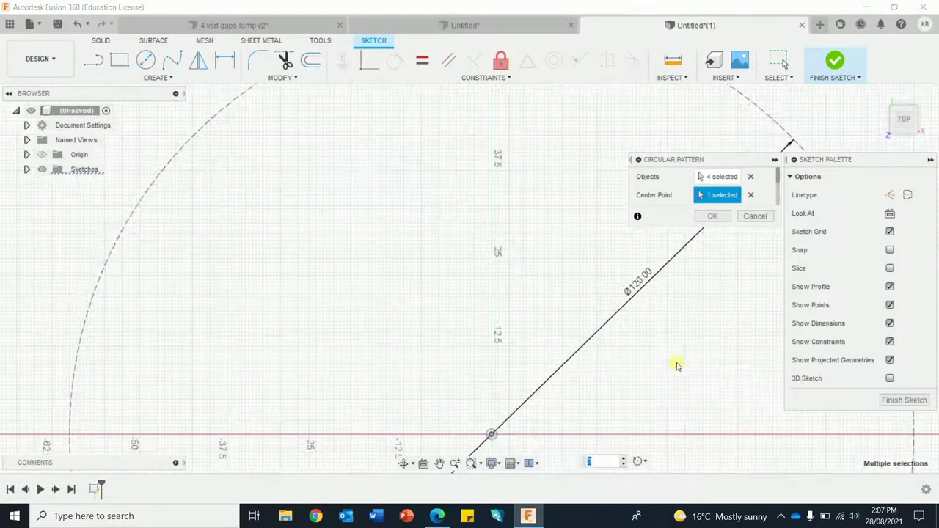
mouse_move(636, 293)
middle_down()
mouse_move(536, 267)
mouse_move(513, 249)
middle_up()
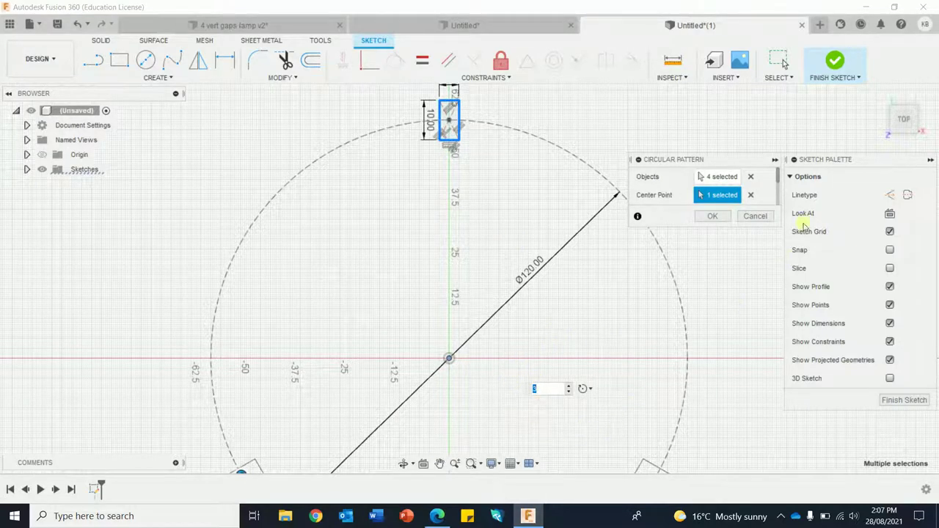
drag(779, 179, 777, 204)
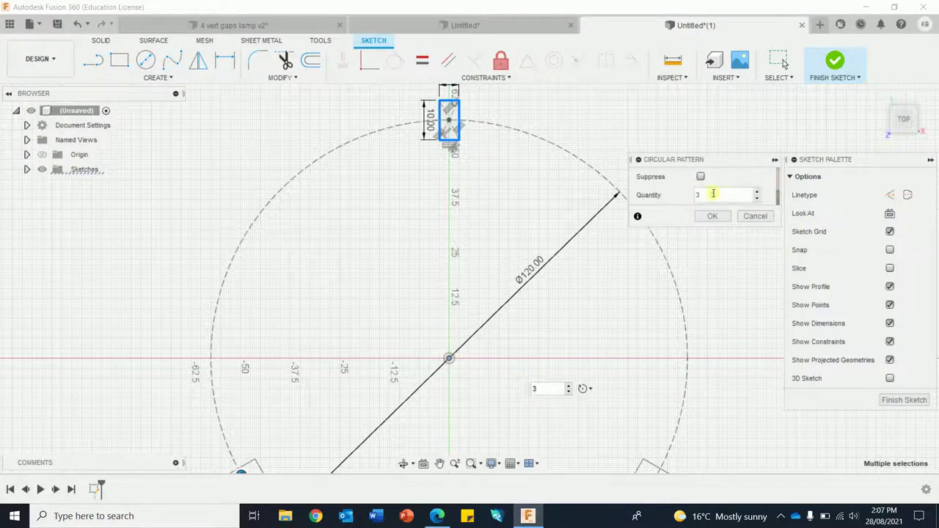
double_click(699, 195)
text(24)
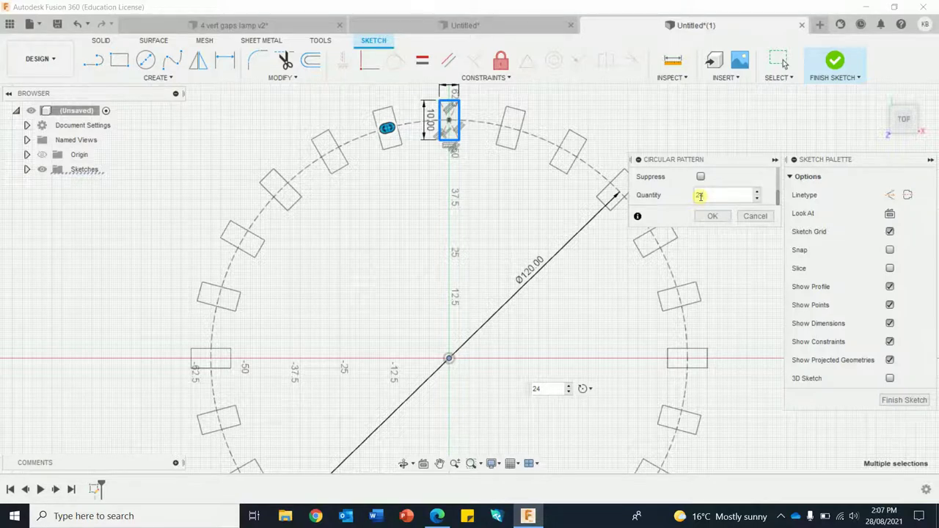
key(BackSpace)
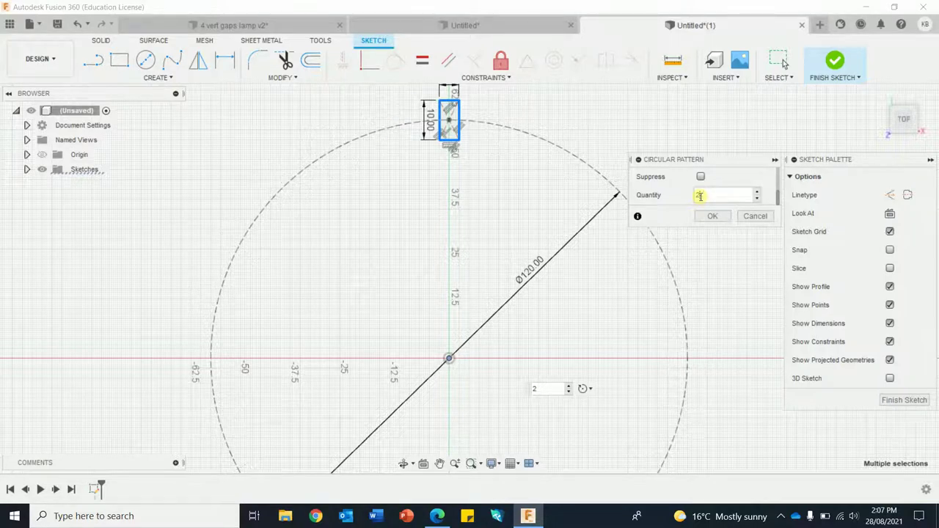
text(8)
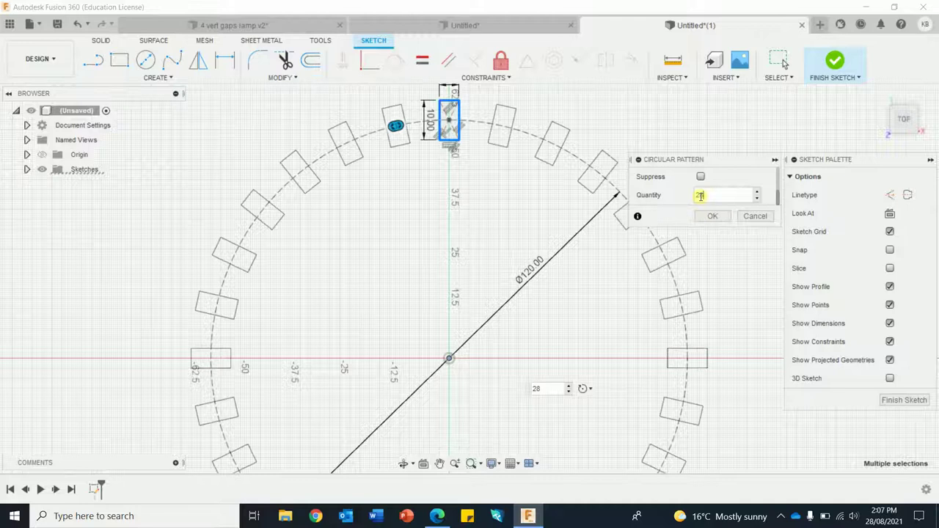
click(712, 216)
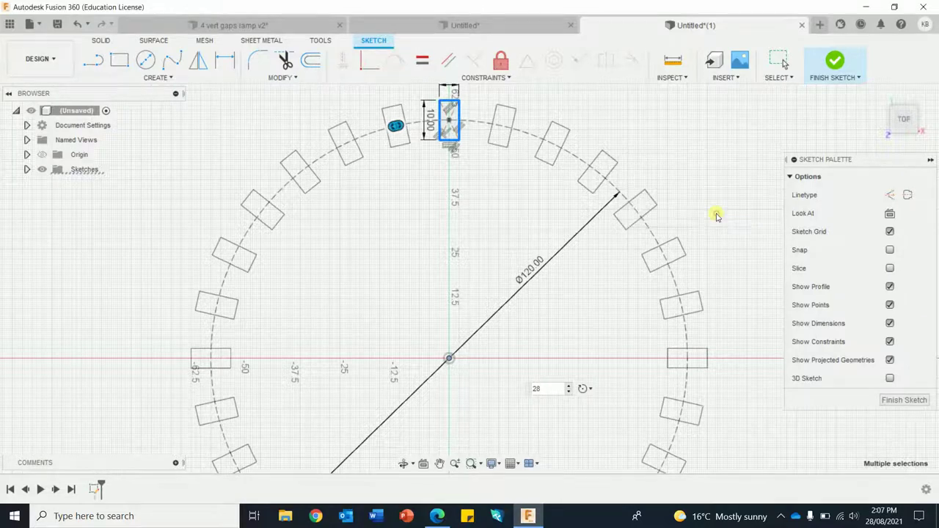
- Finish the sketch, return to the home view, and select all 28 rectangle profiles
click(833, 65)
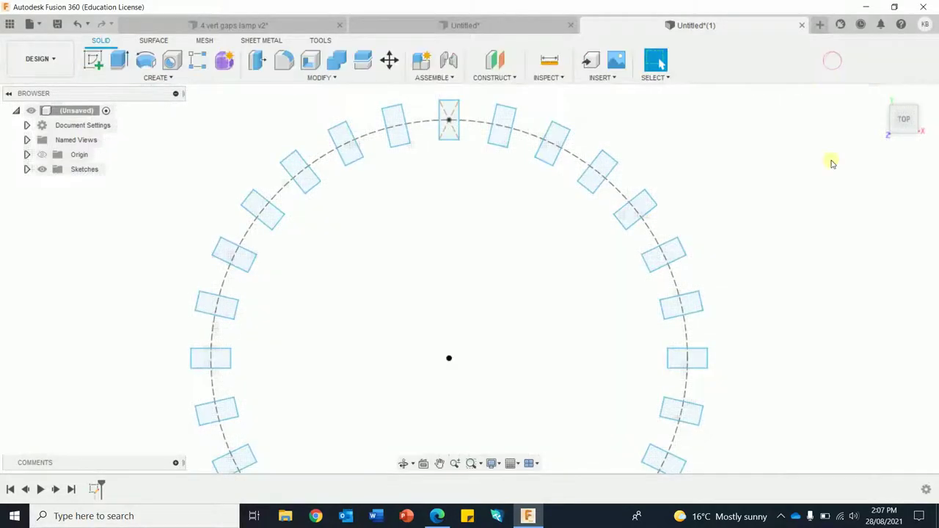
click(880, 95)
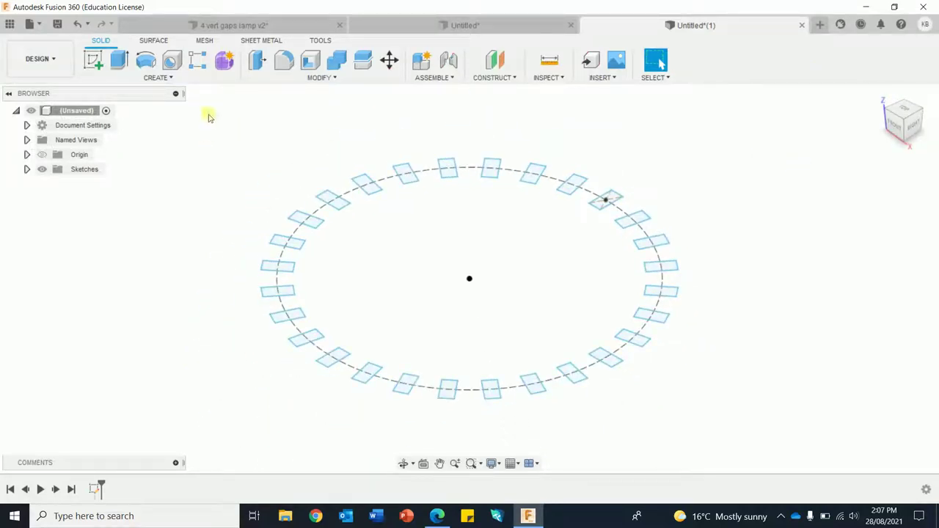
mouse_move(209, 114)
mouse_down()
mouse_move(402, 199)
mouse_move(671, 350)
mouse_move(734, 438)
mouse_up()
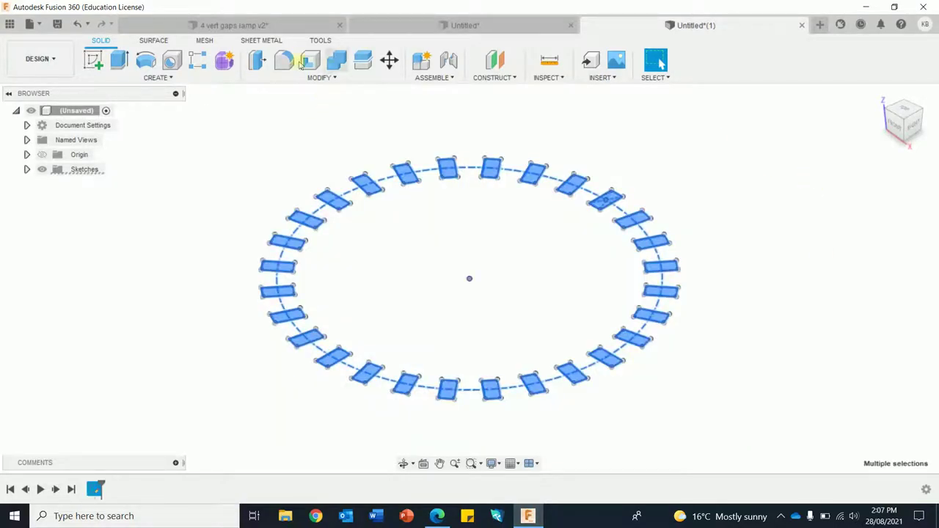
- Extrude the 28 rectangle profiles 150 mm into vertical slats
click(260, 65)
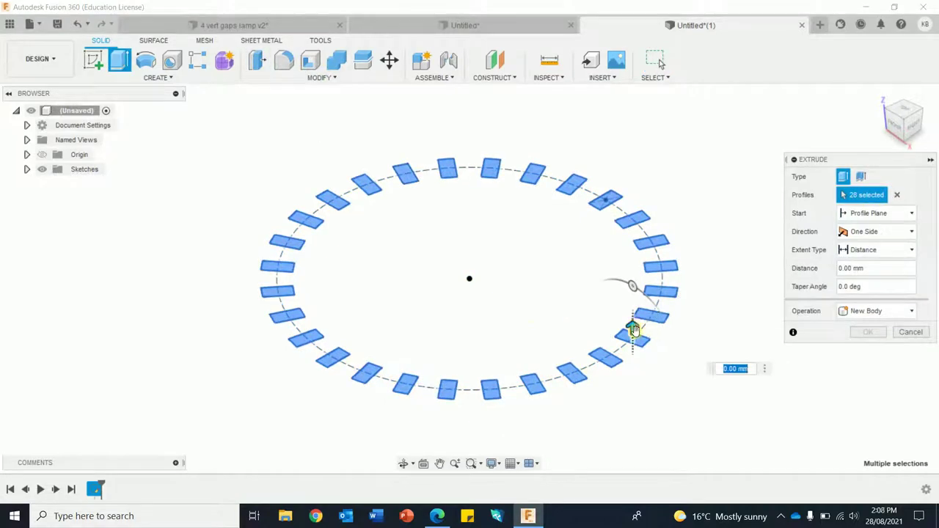
drag(632, 326, 632, 203)
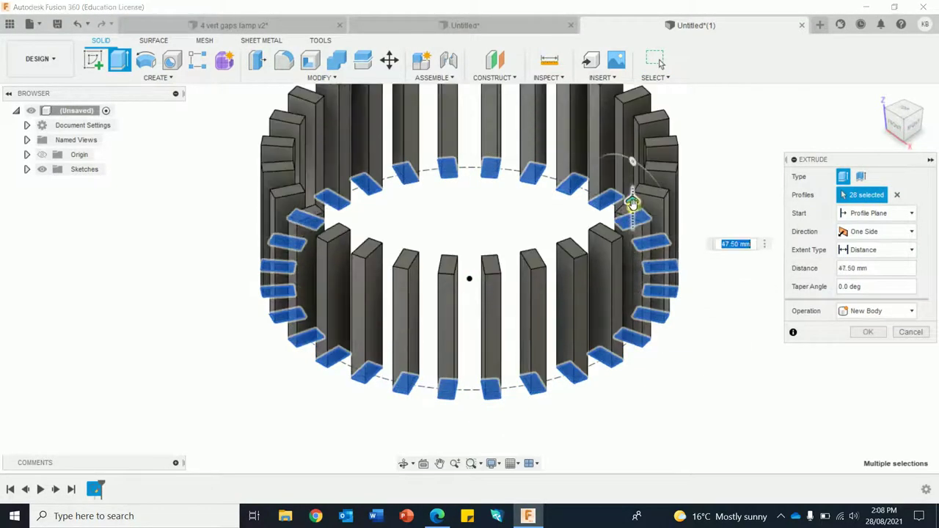
text(150)
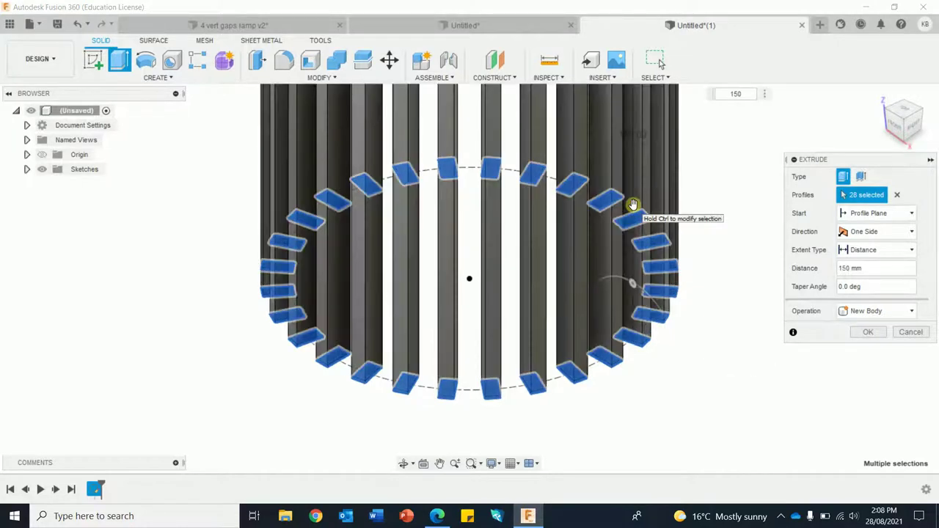
key(Return)
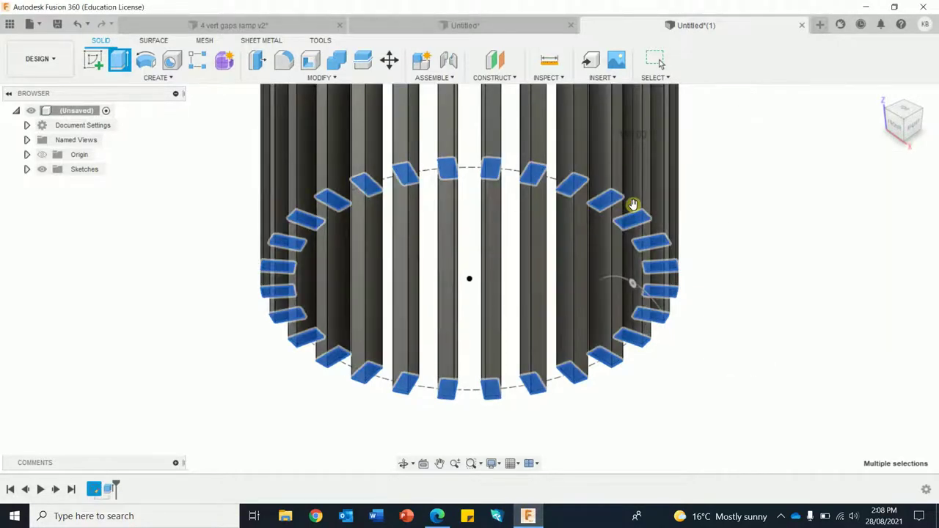
click(878, 95)
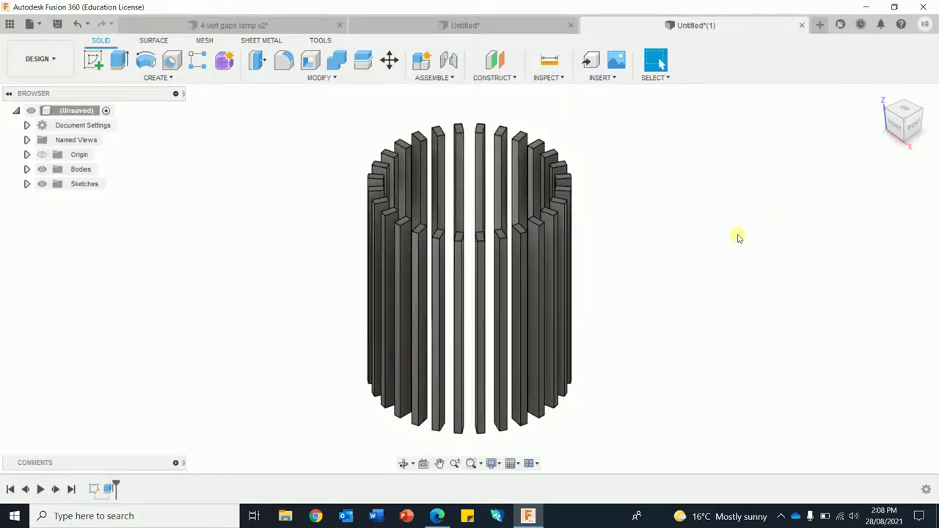
- Compare with the finished lamp design, then view the slat ring from the top
click(440, 27)
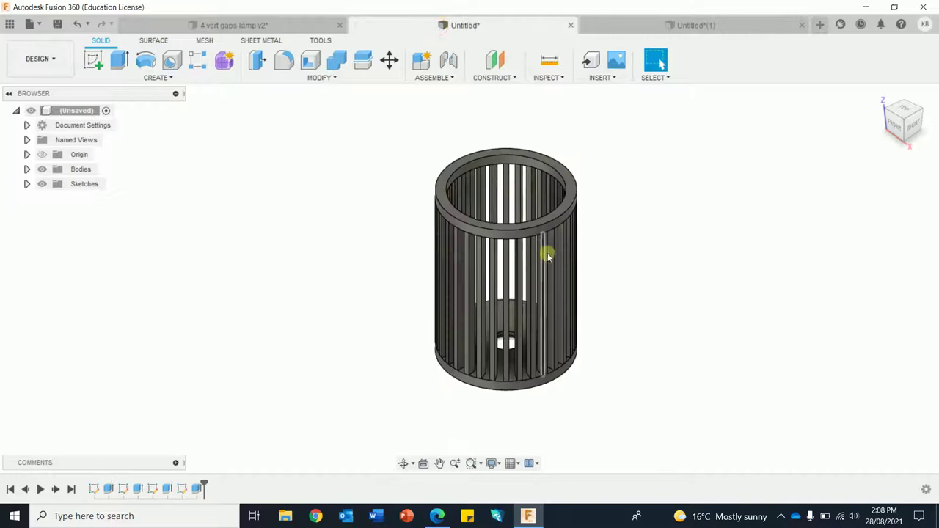
click(689, 28)
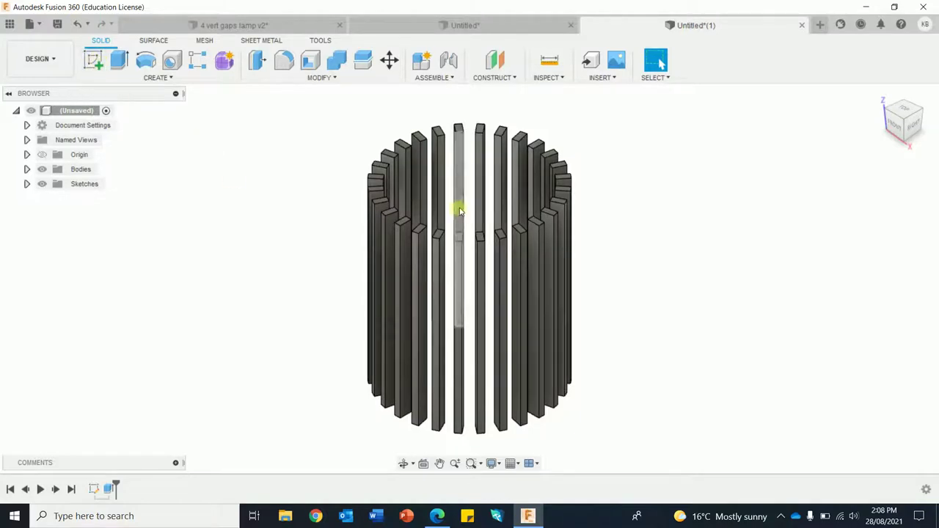
scroll(459, 212, up, 5)
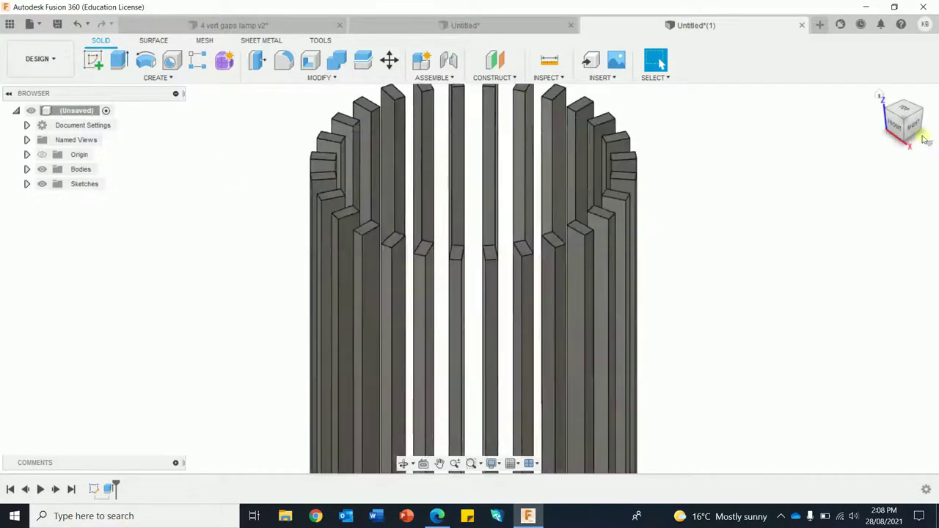
click(907, 111)
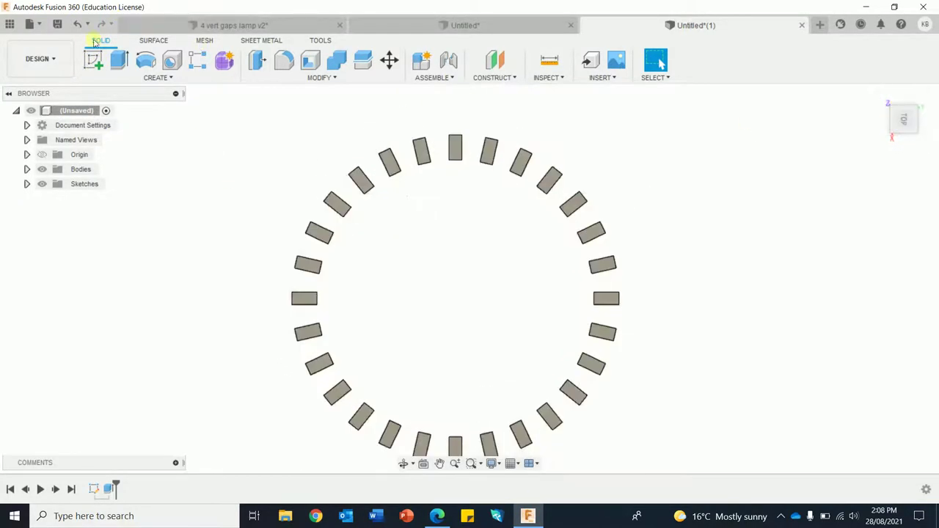
- Start a sketch on a slat's top face and draw a 130 mm circle at the origin
click(93, 60)
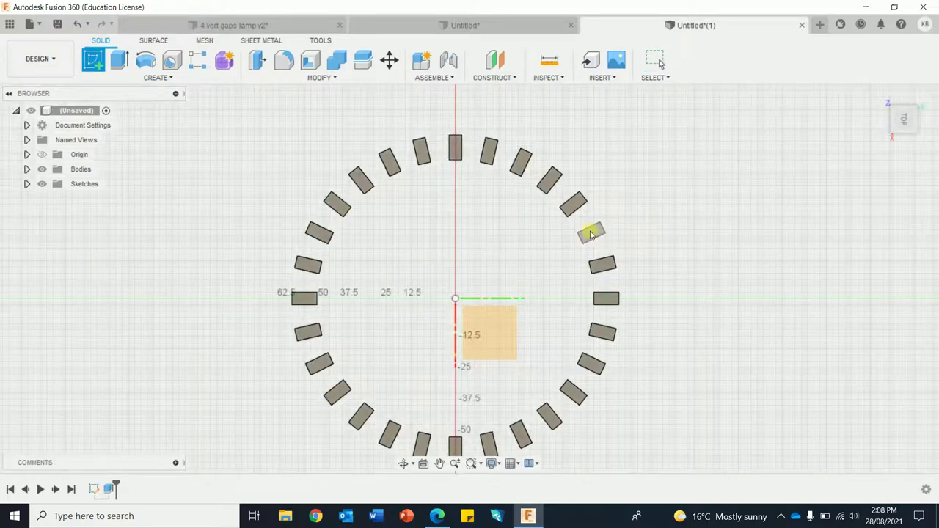
click(590, 235)
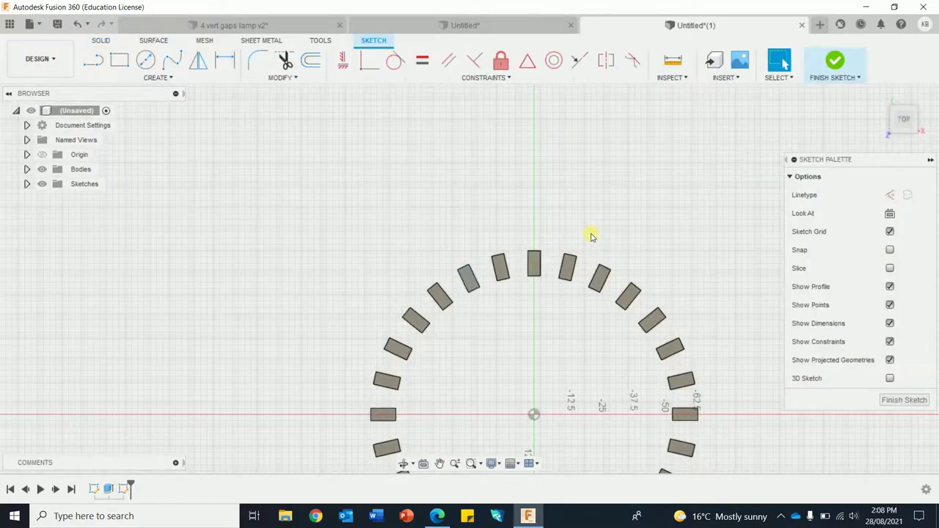
middle_drag(538, 352, 461, 210)
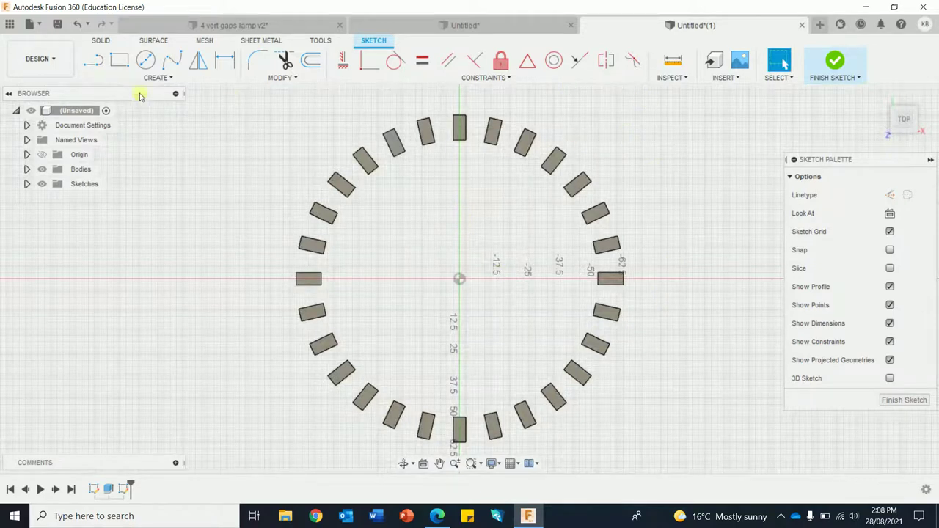
click(145, 60)
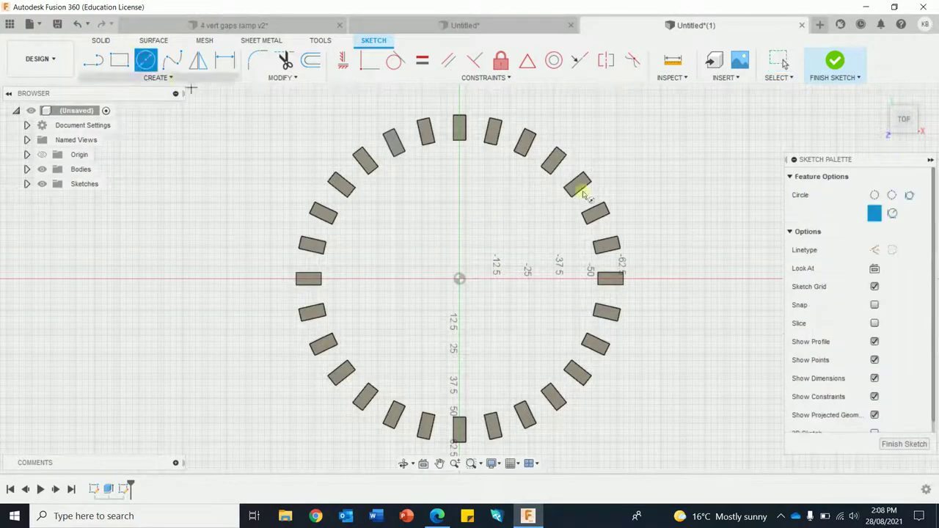
click(460, 278)
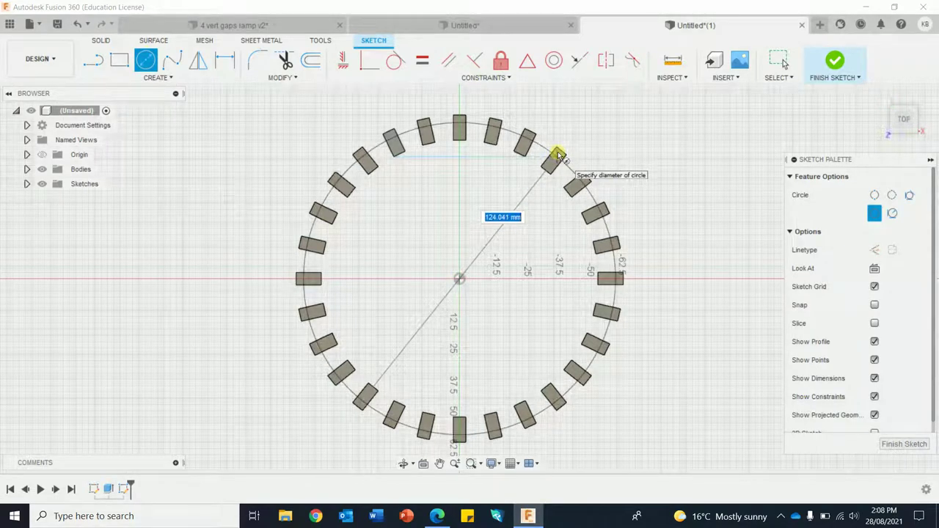
text(0)
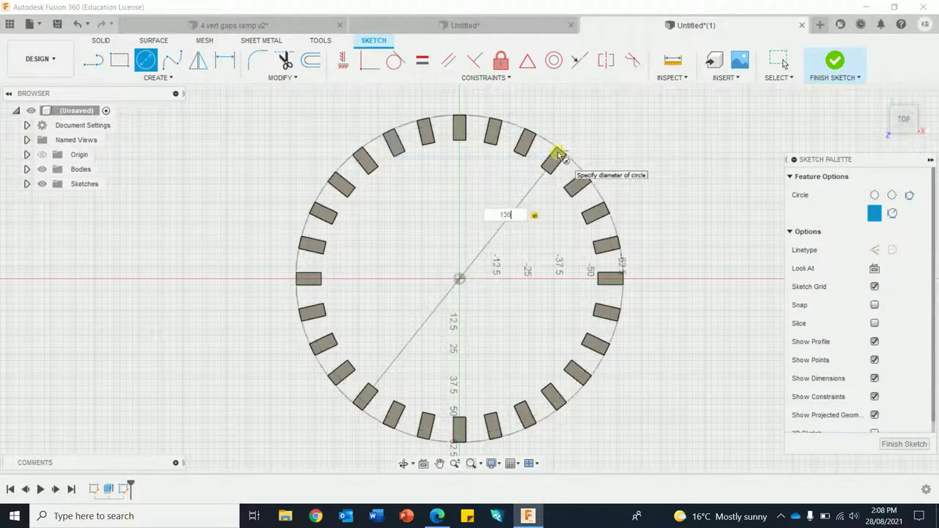
key(Return)
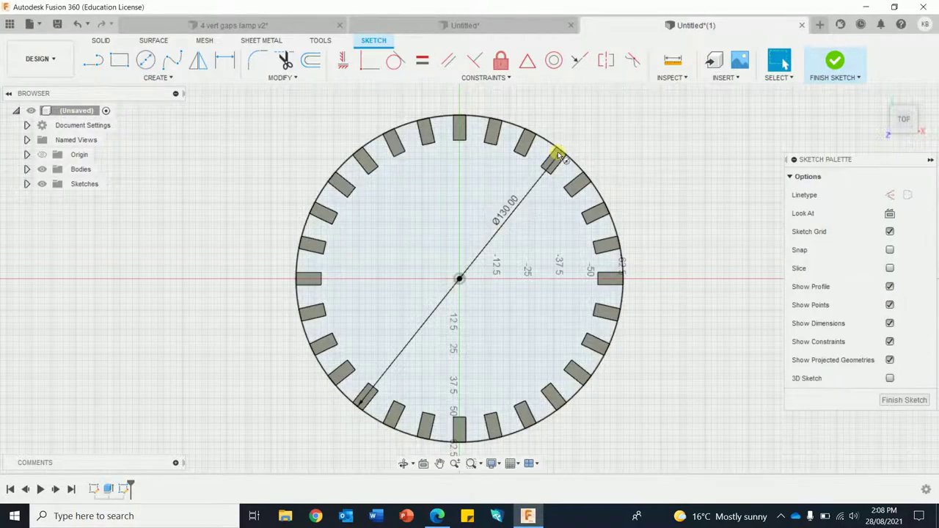
- Add a concentric 110 mm circle and finish the sketch
click(144, 61)
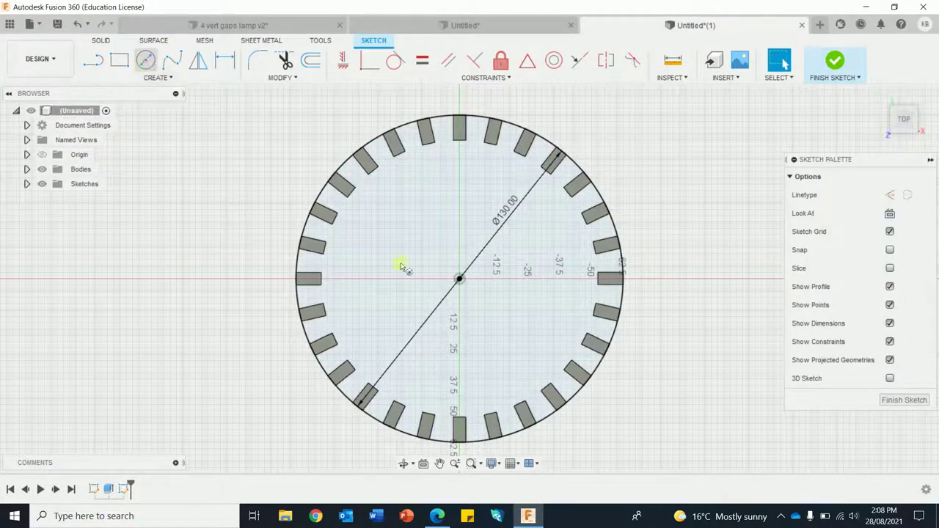
click(458, 278)
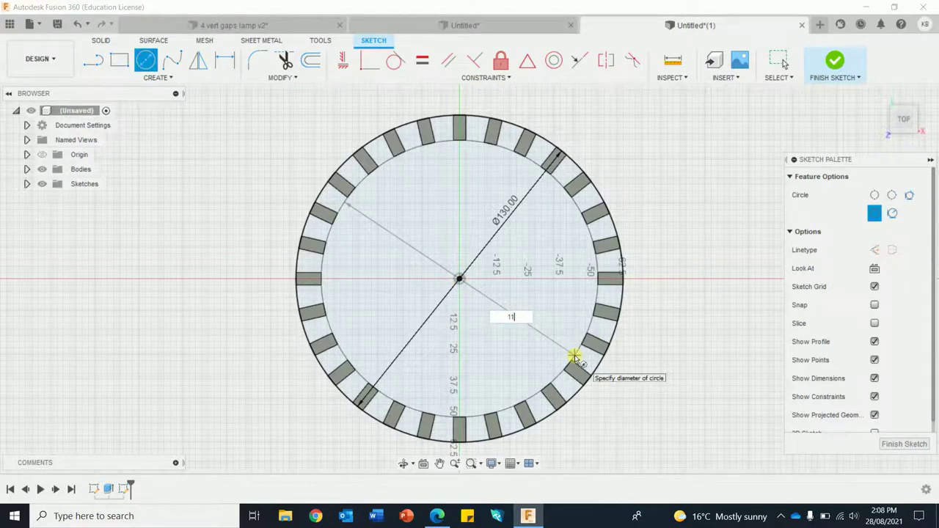
text(110)
key(Return)
key(Escape)
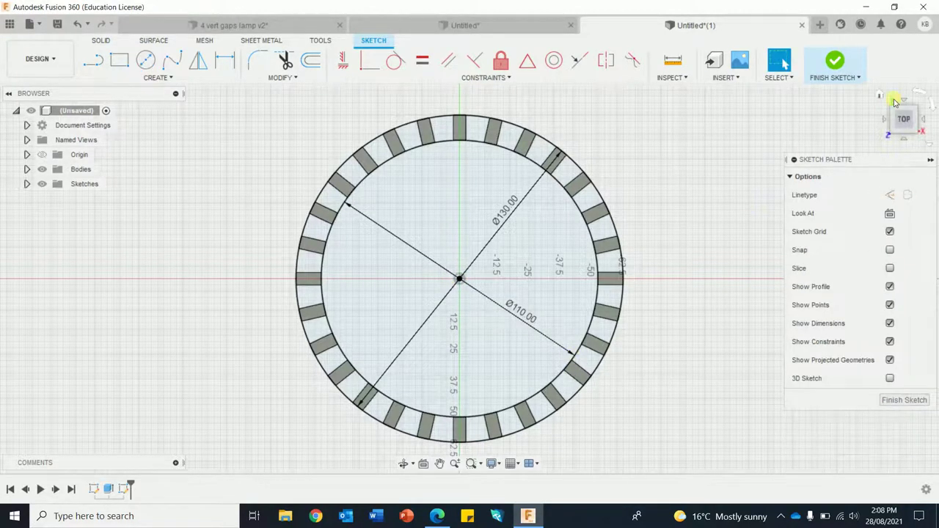
click(847, 71)
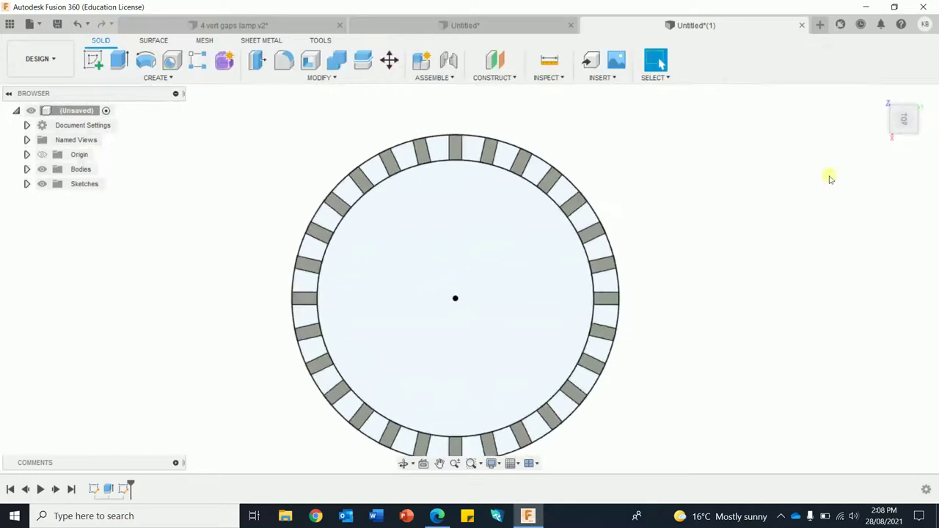
- Press Pull the ring profile between the 130 and 110 mm circles up 10 mm, joined to the slats
click(879, 95)
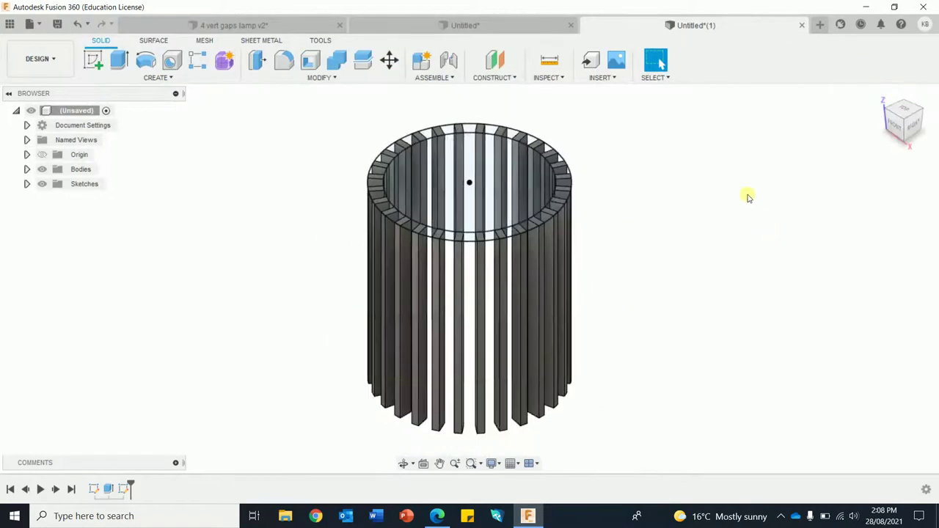
shift+middle_drag(744, 201, 740, 229)
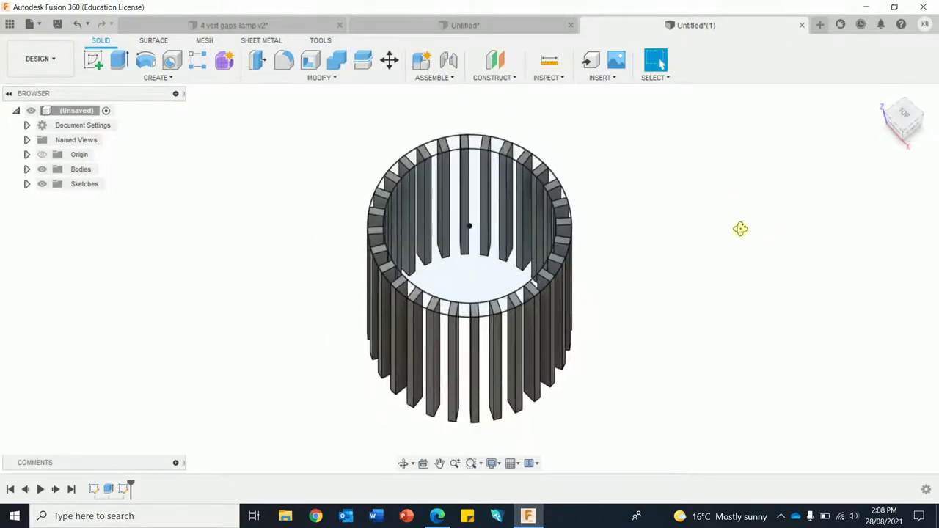
scroll(709, 256, down, 1)
scroll(708, 255, up, 2)
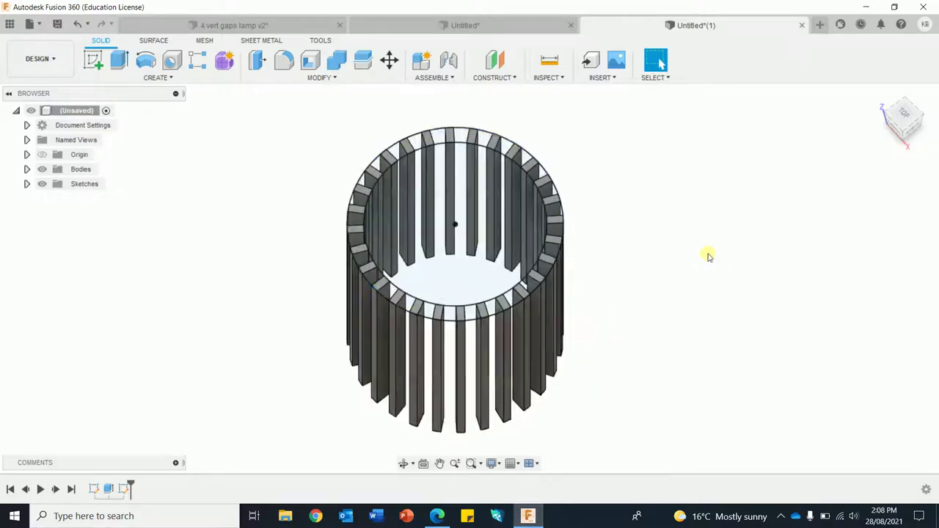
click(256, 62)
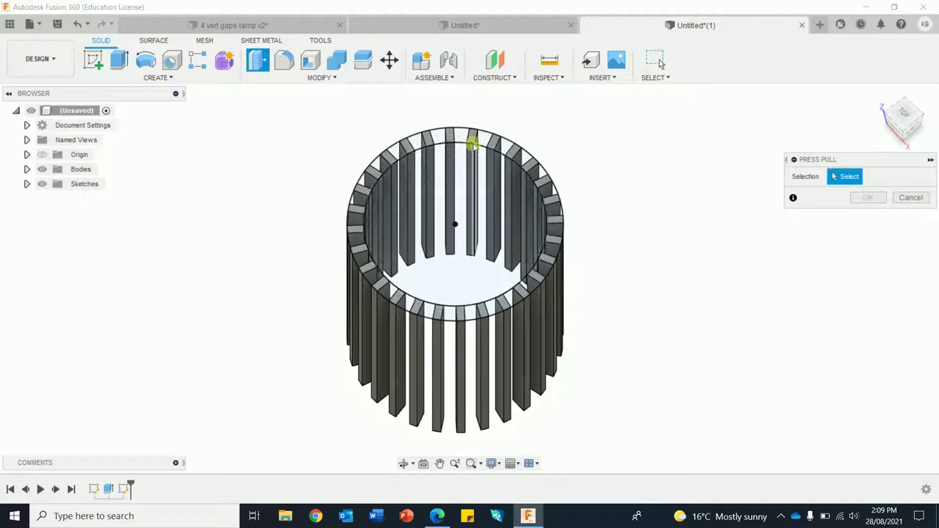
click(556, 232)
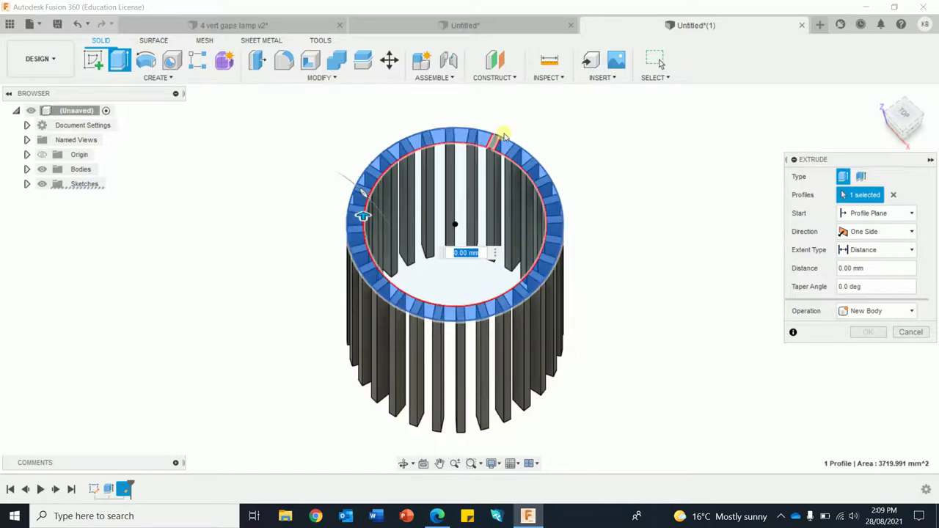
click(497, 139)
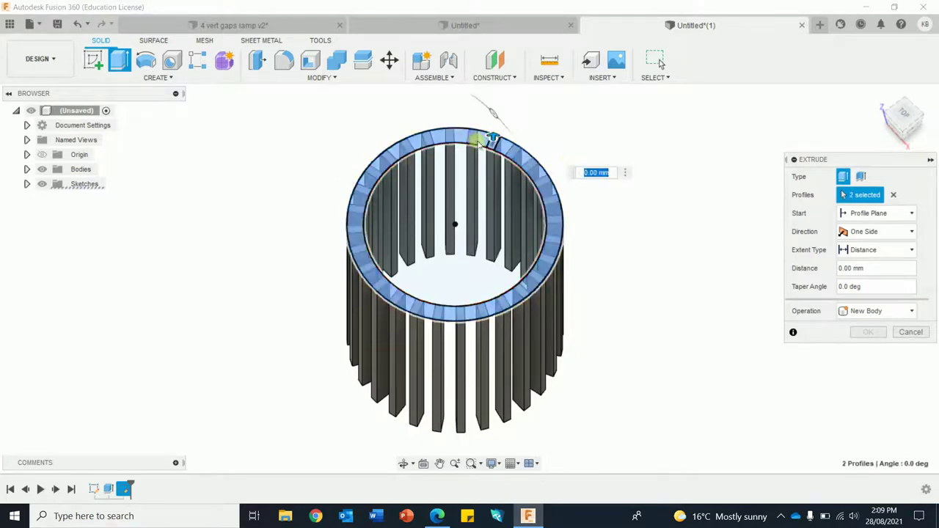
drag(491, 138, 493, 114)
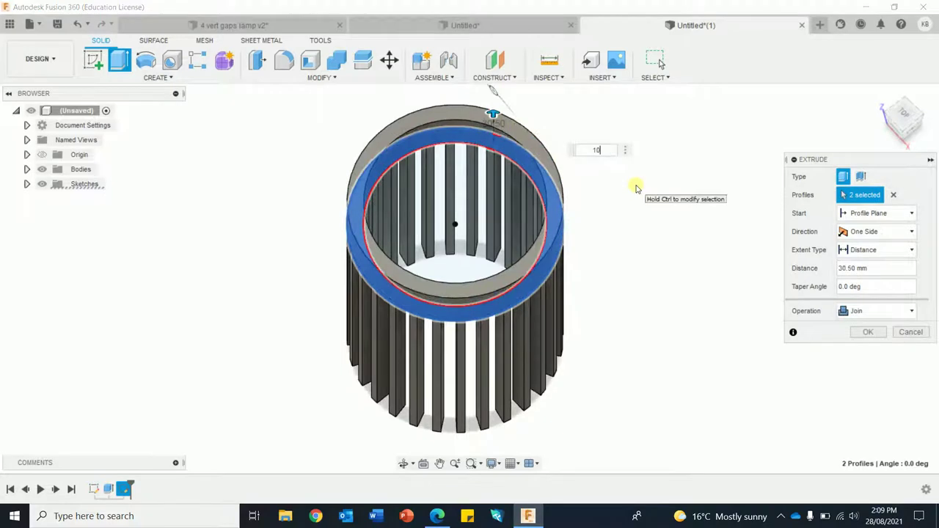
text(10)
key(Return)
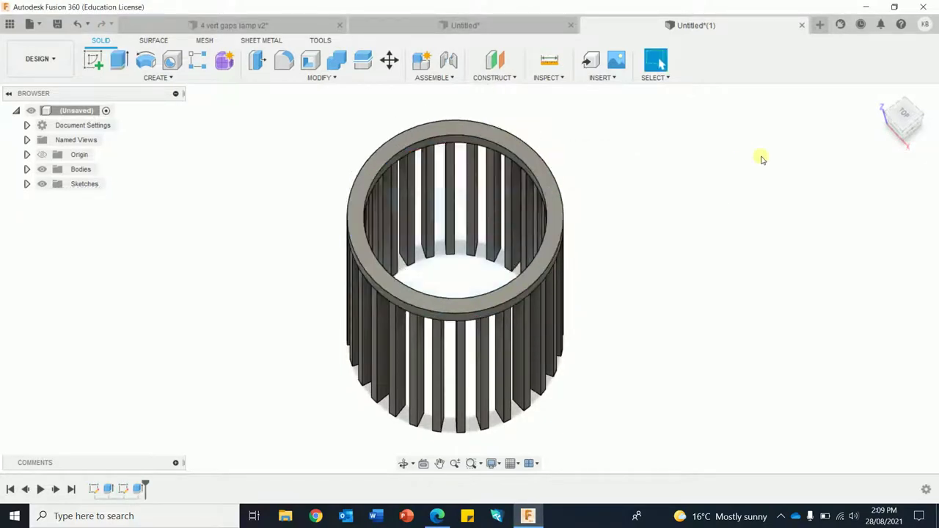
click(906, 115)
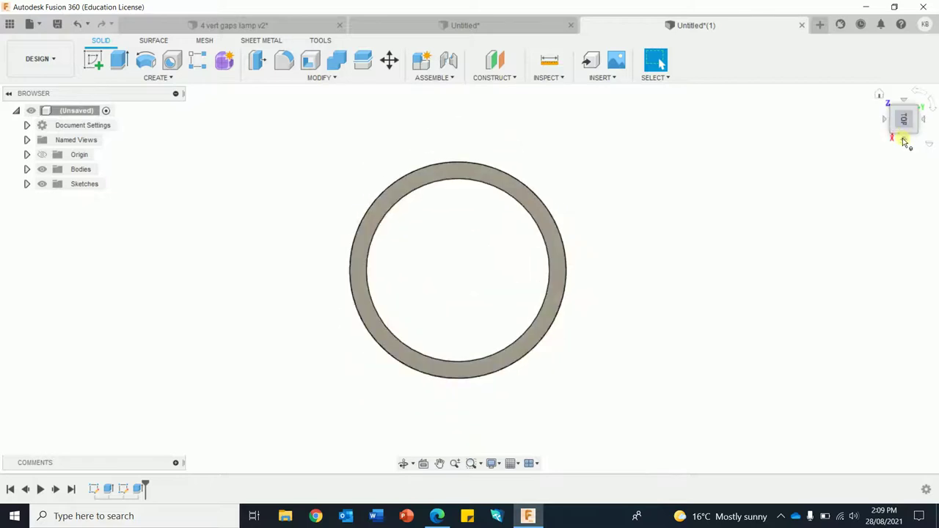
- Viewing from below, sketch on the origin plane and draw a 130 mm circle at the origin
click(905, 141)
click(905, 141)
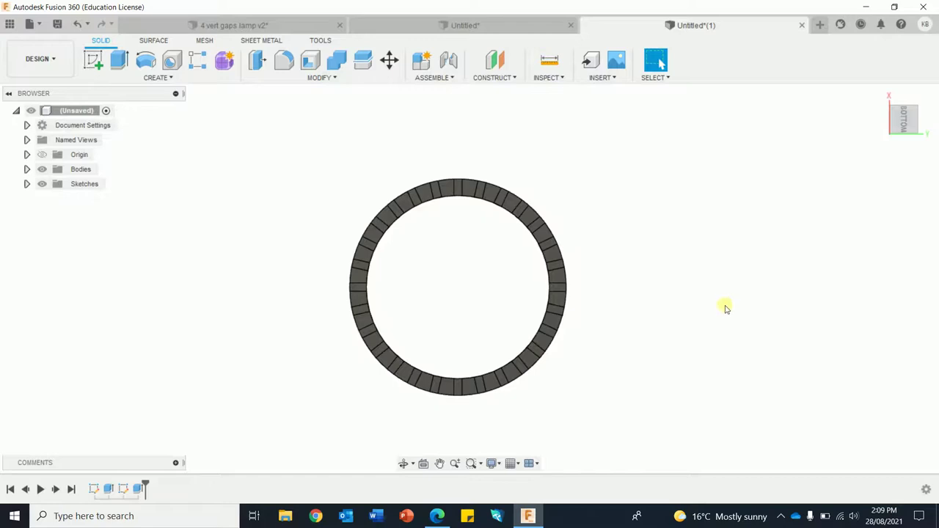
shift+middle_drag(724, 308, 725, 288)
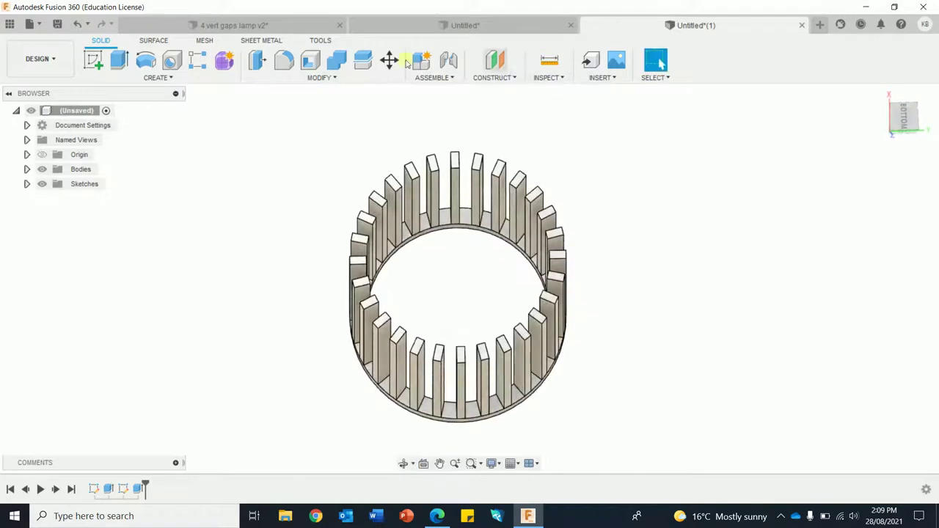
click(93, 60)
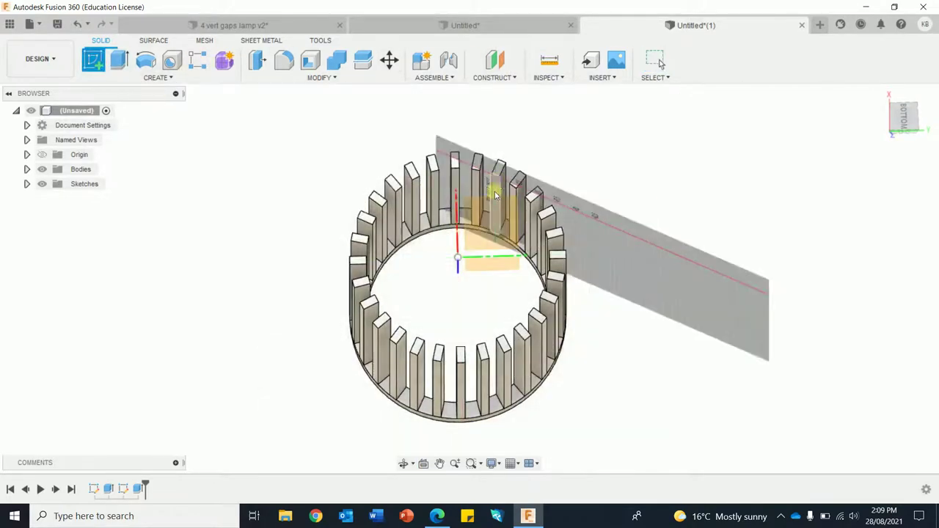
click(495, 195)
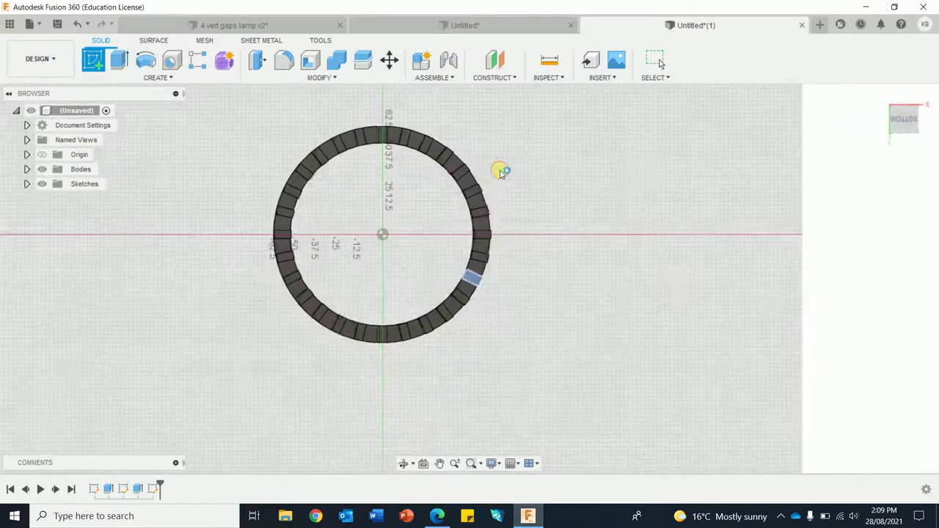
click(146, 60)
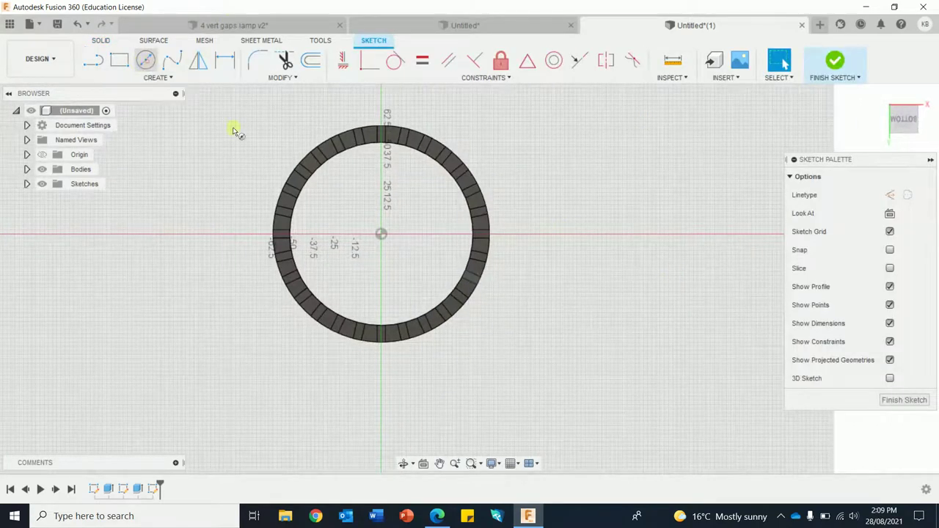
click(381, 235)
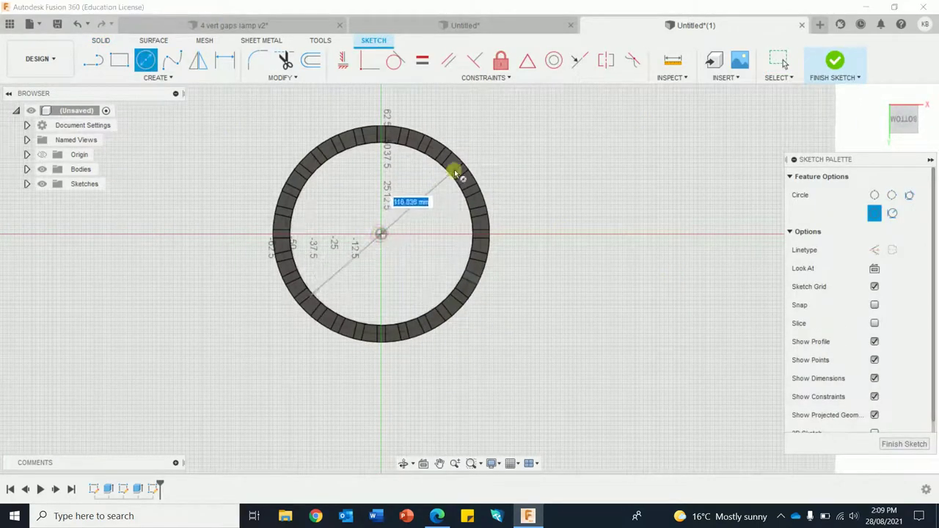
text(130)
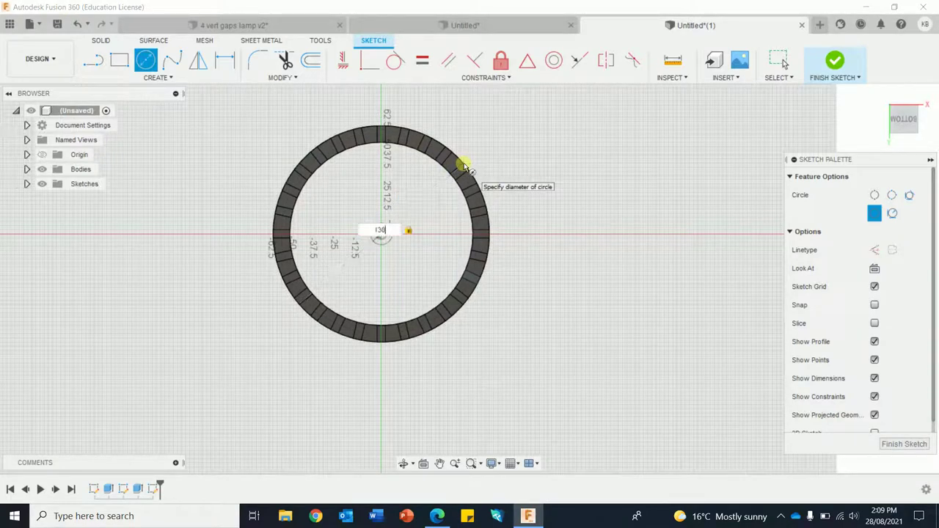
key(Return)
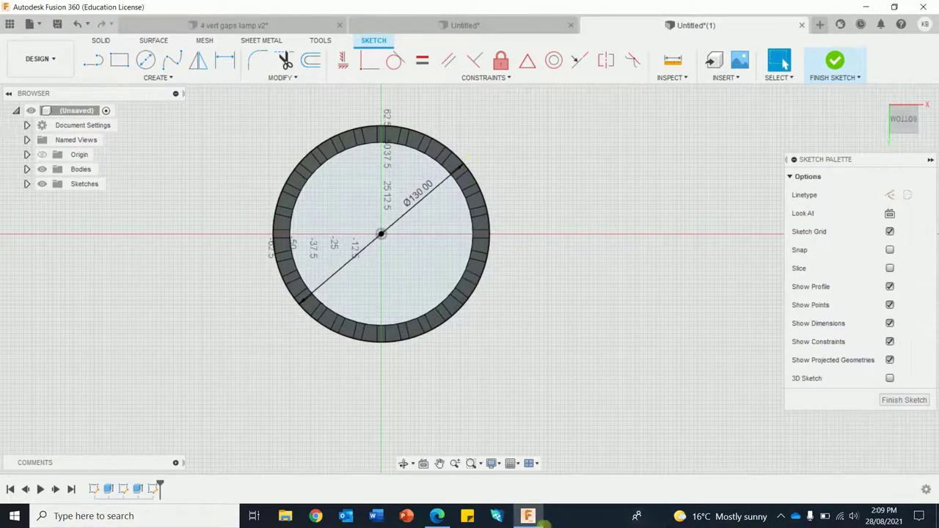
- After checking the fittings PDF, add a concentric 29 mm circle and finish the sketch
click(437, 517)
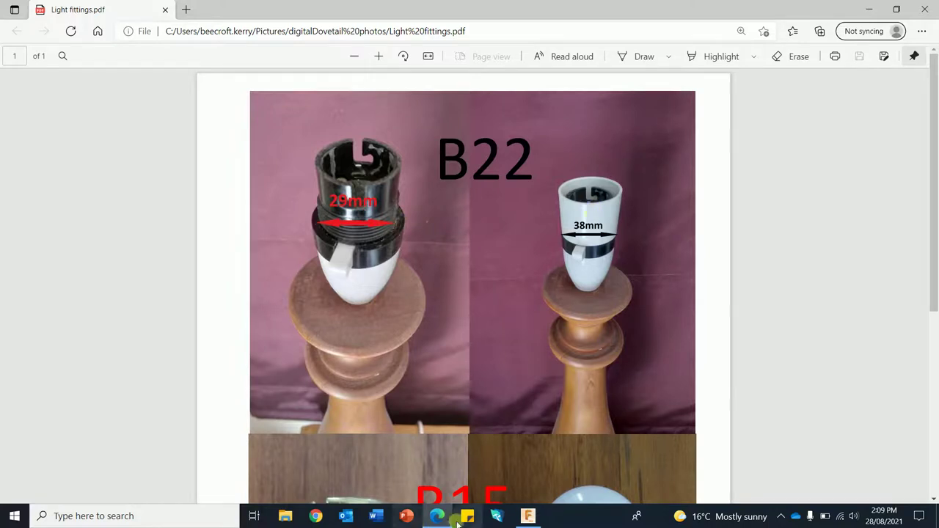
mouse_move(527, 516)
click(513, 463)
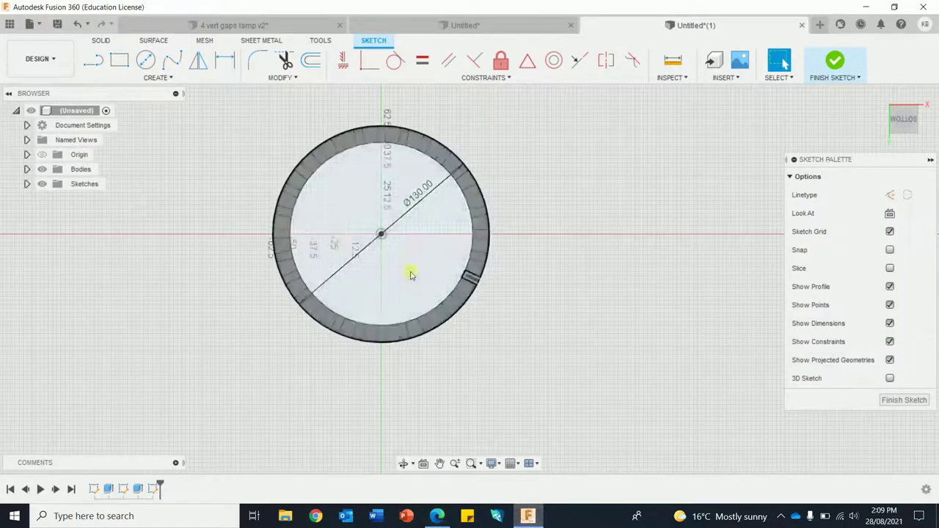
click(145, 59)
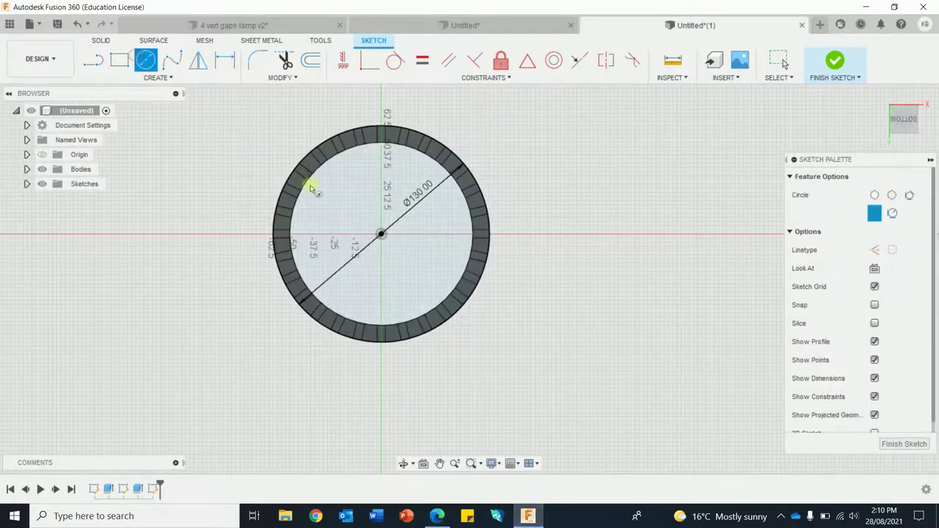
click(381, 235)
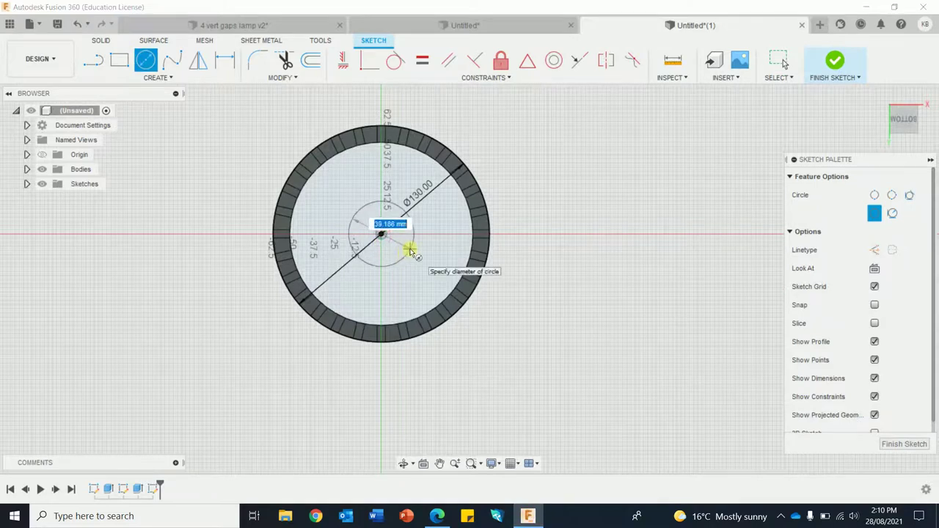
text(29)
key(Return)
key(Escape)
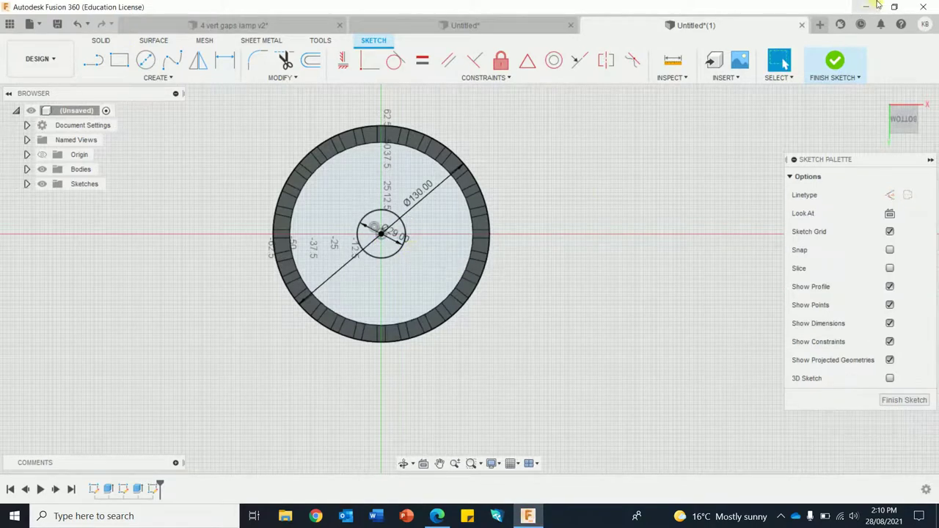
click(836, 63)
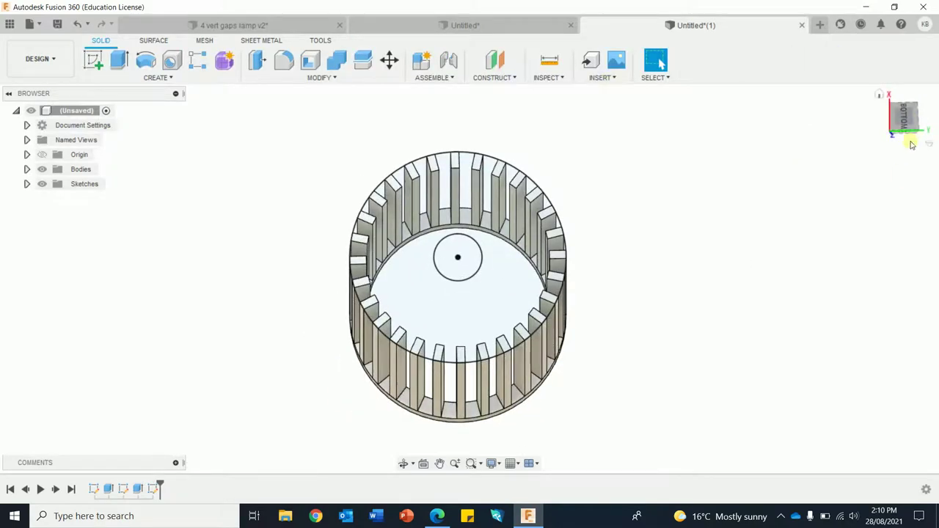
- Press Pull the cylinder's top profile upward into a disk, then undo that extrusion
click(880, 98)
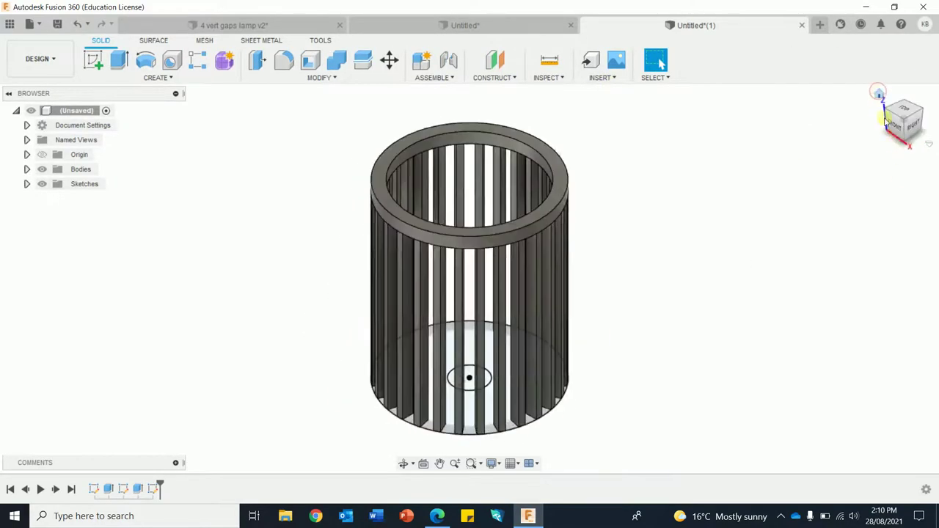
click(895, 131)
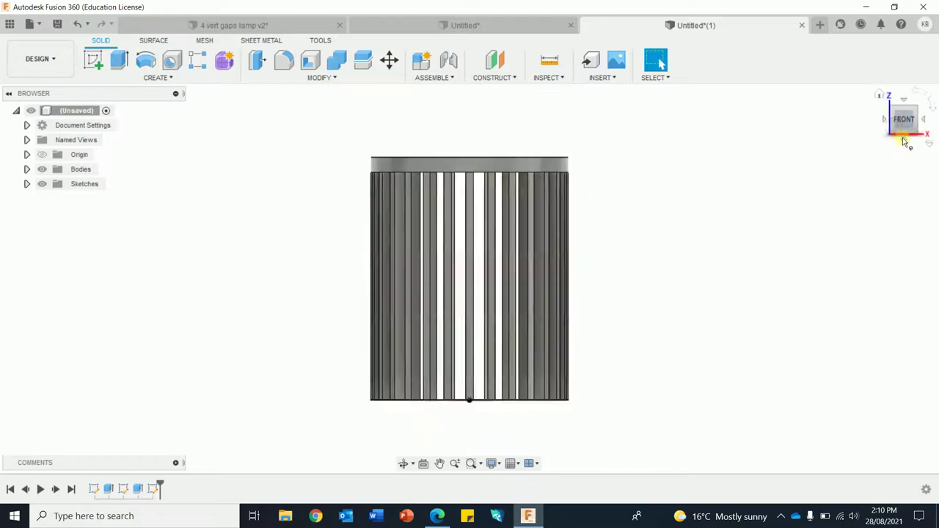
click(902, 136)
shift+middle_drag(765, 246, 768, 222)
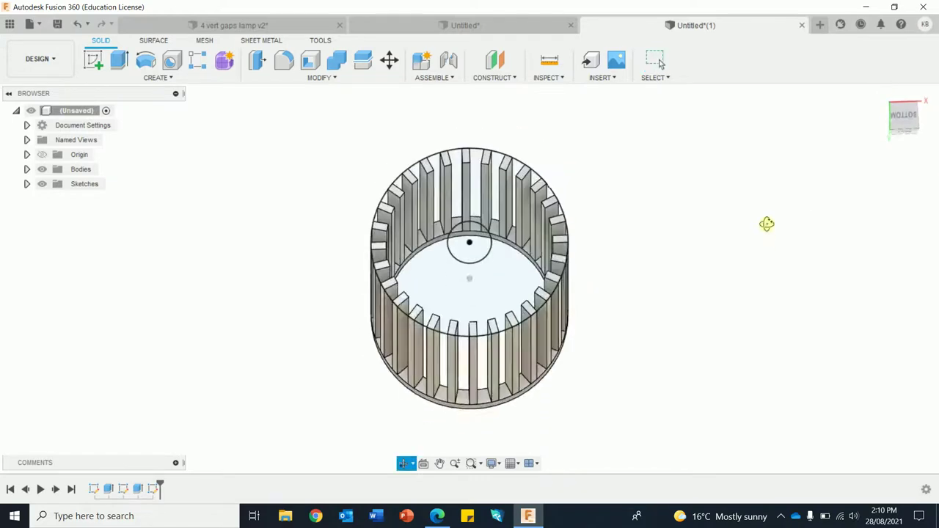
click(258, 63)
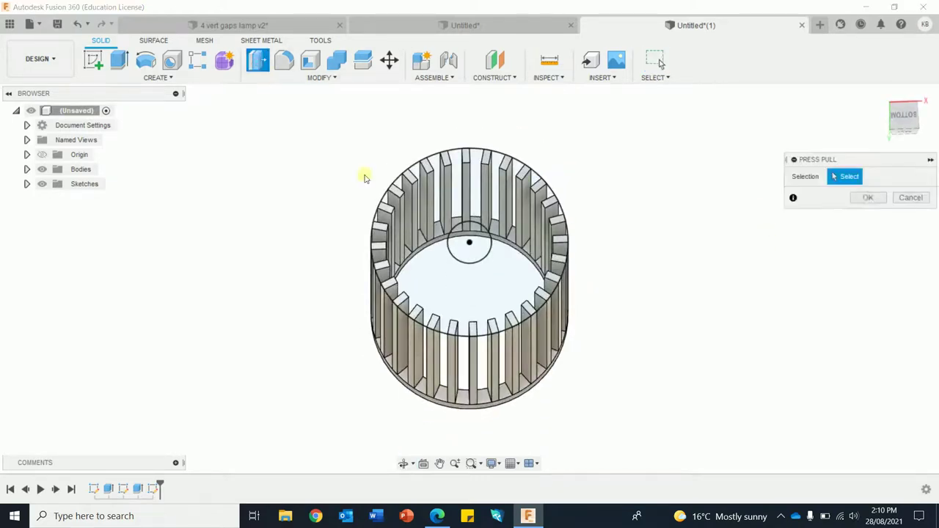
click(429, 240)
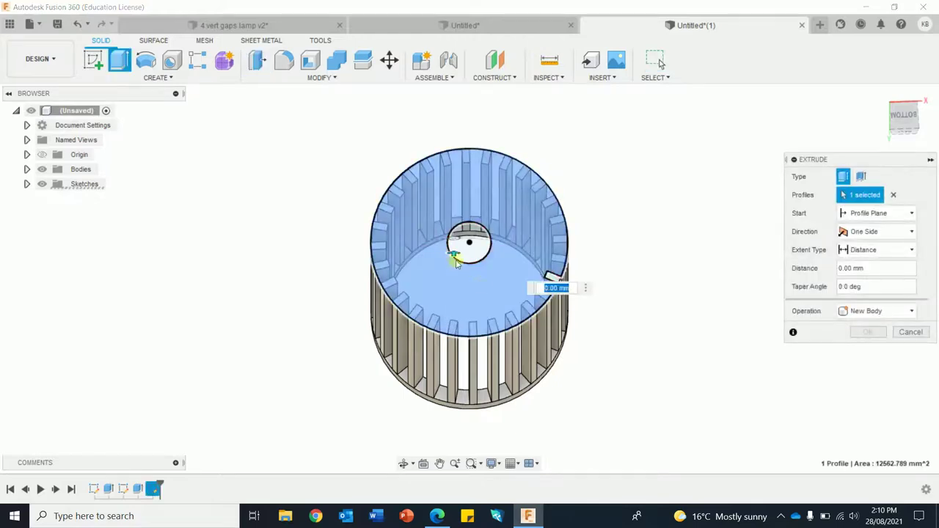
shift+middle_drag(694, 306, 668, 285)
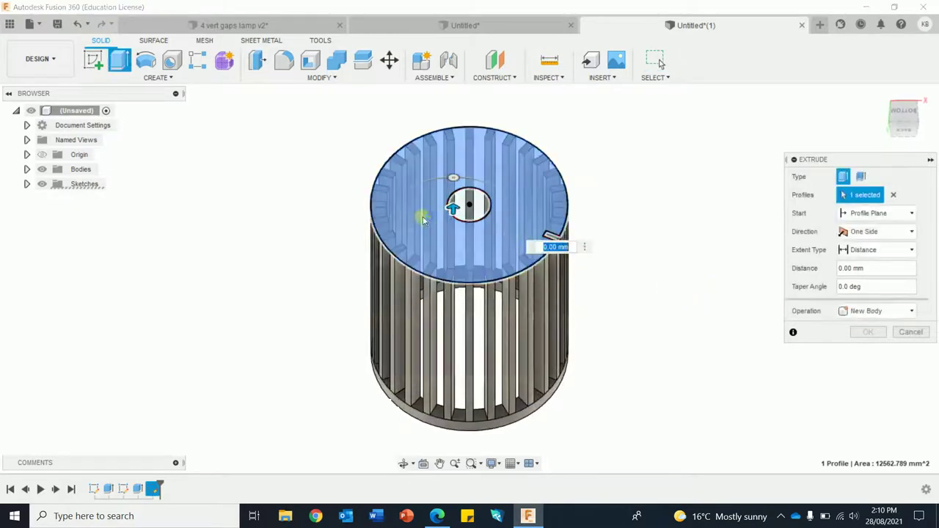
drag(452, 208, 452, 188)
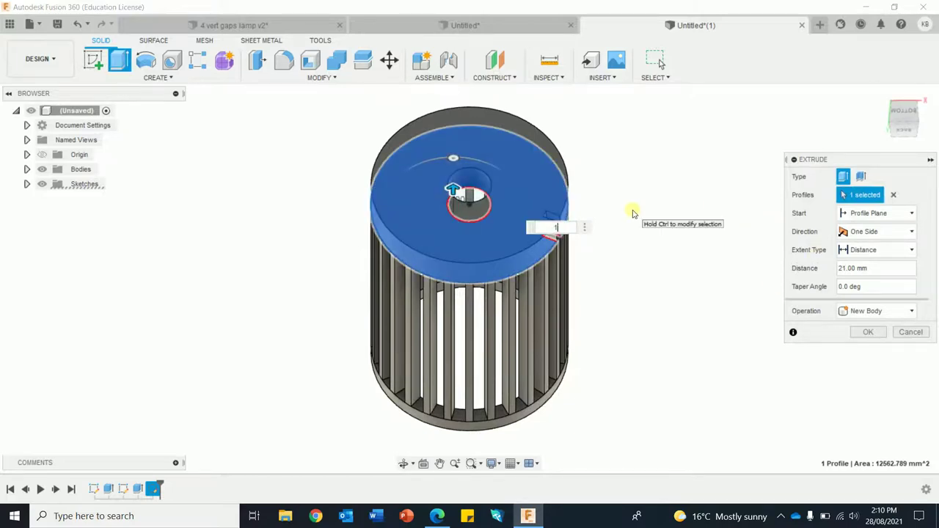
key(Return)
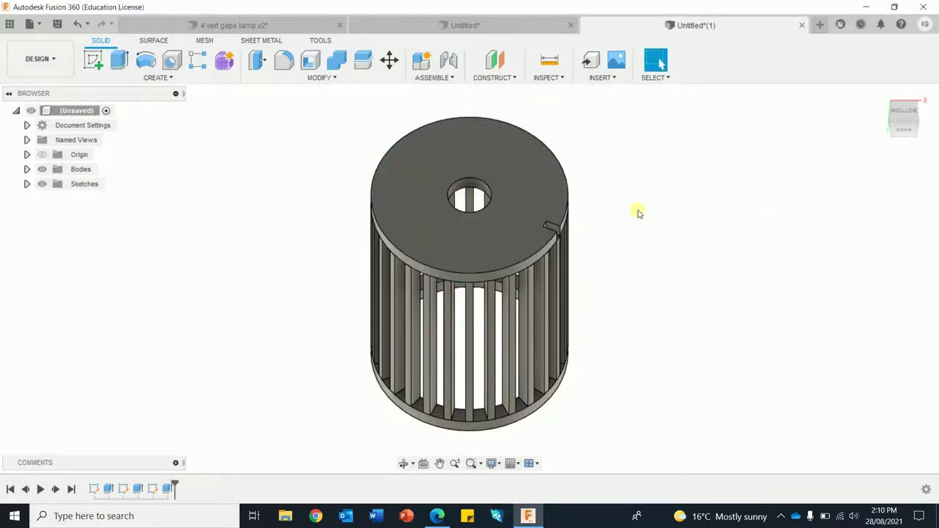
click(76, 25)
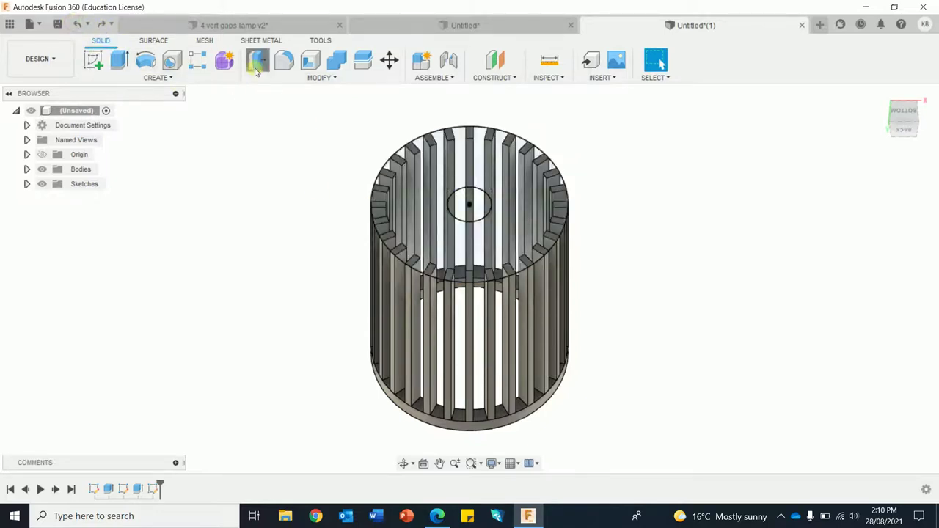
- Press Pull the top profile together with the small rim slot profile into a solid disk
click(257, 59)
click(401, 207)
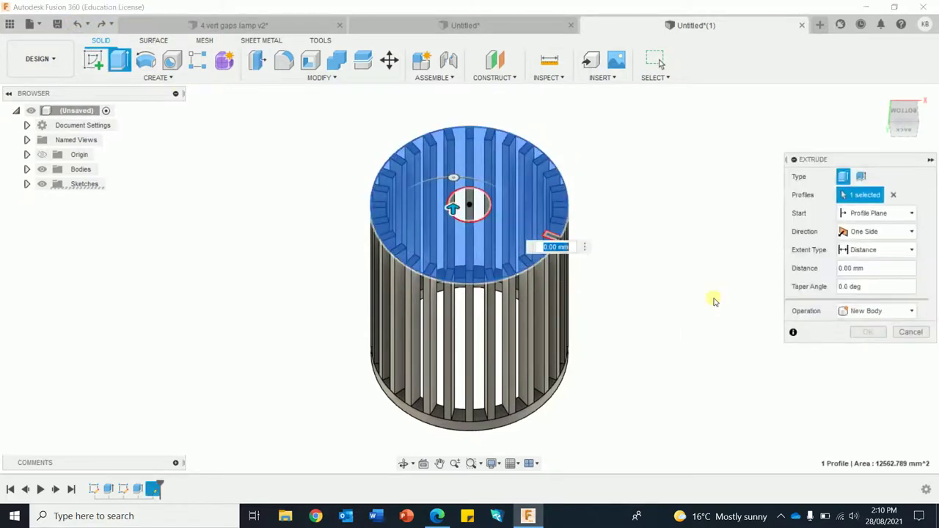
shift+middle_drag(712, 300, 686, 307)
scroll(527, 293, down, 3)
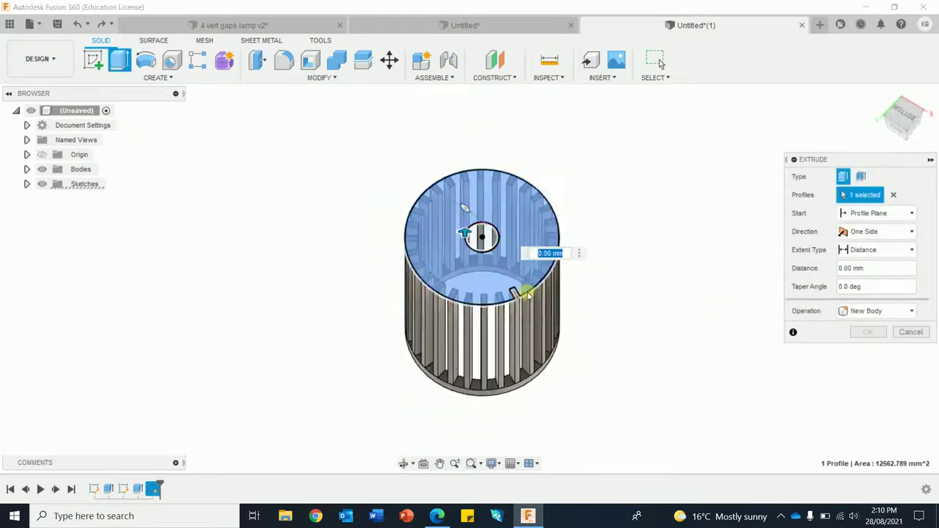
scroll(513, 295, up, 5)
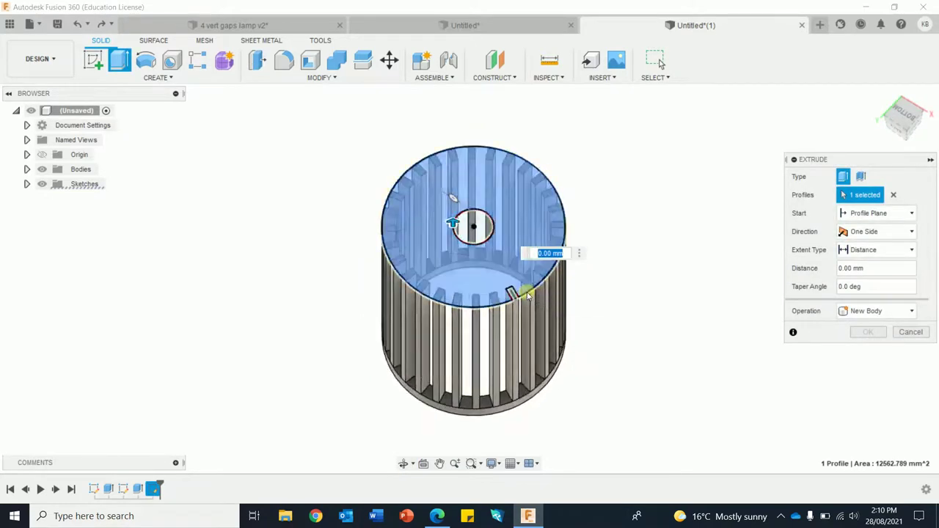
click(488, 298)
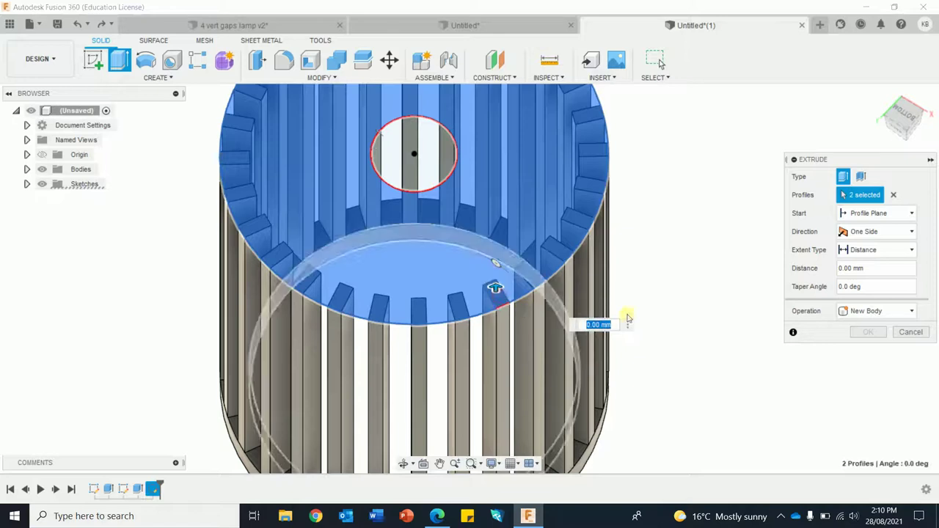
scroll(697, 356, down, 1)
scroll(703, 350, down, 1)
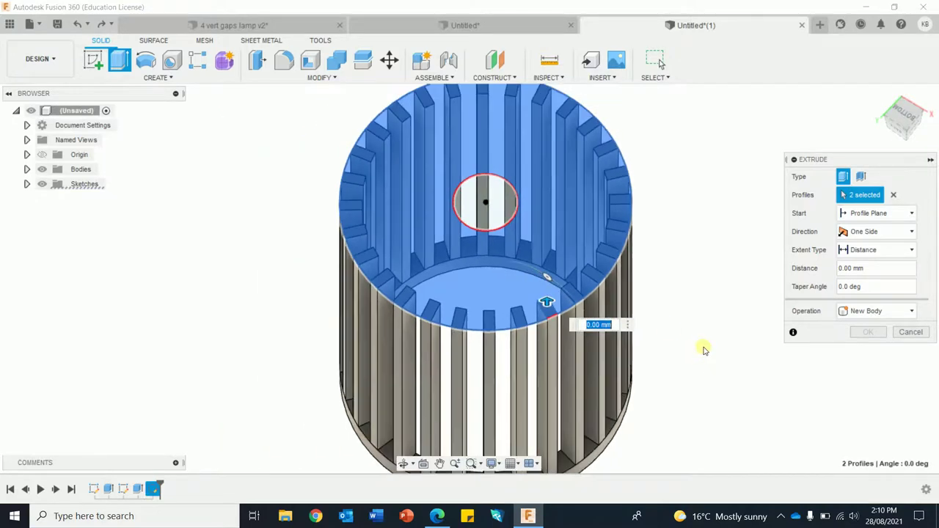
key(Return)
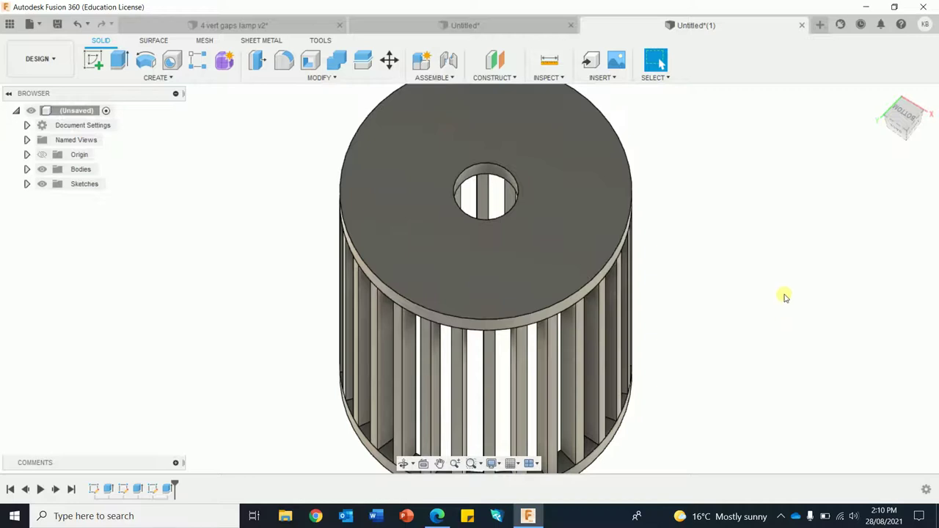
click(93, 61)
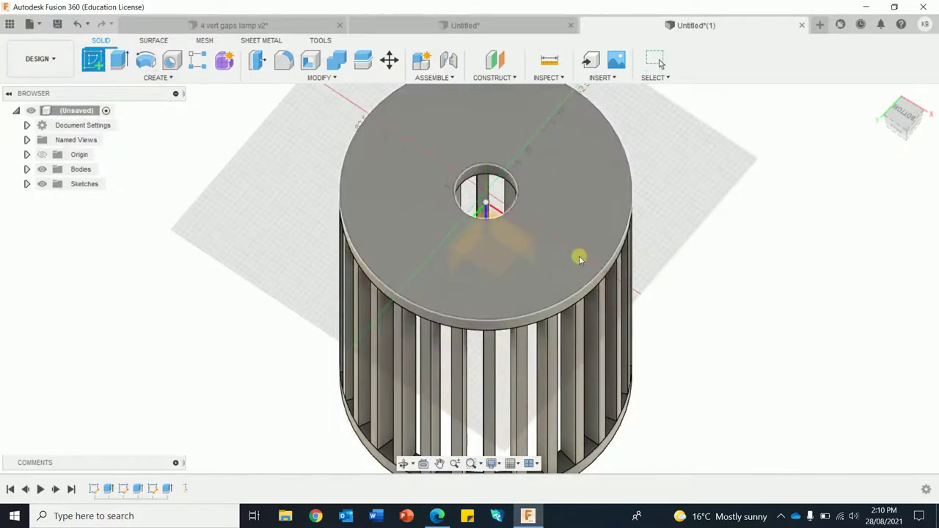
- On the base plate's top face, draw a 38 mm circle centred on the hole and finish the sketch
click(580, 258)
click(146, 60)
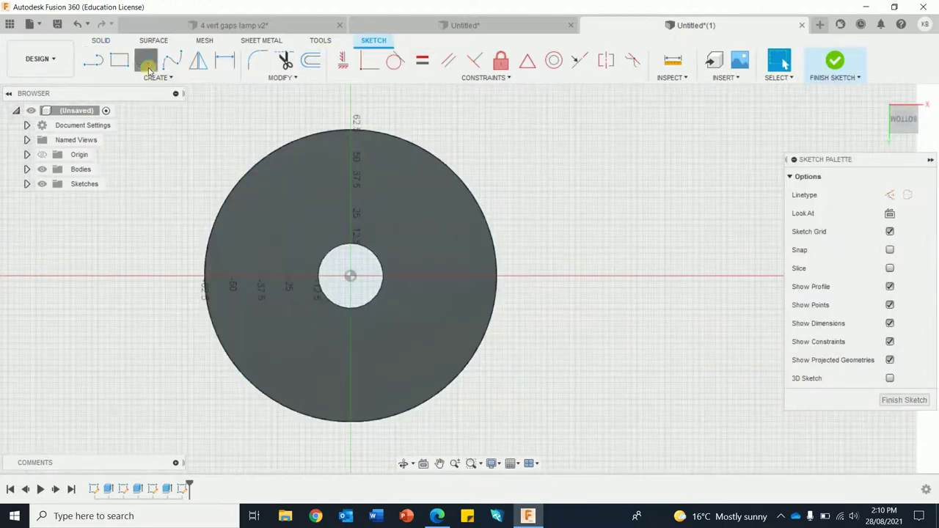
click(351, 277)
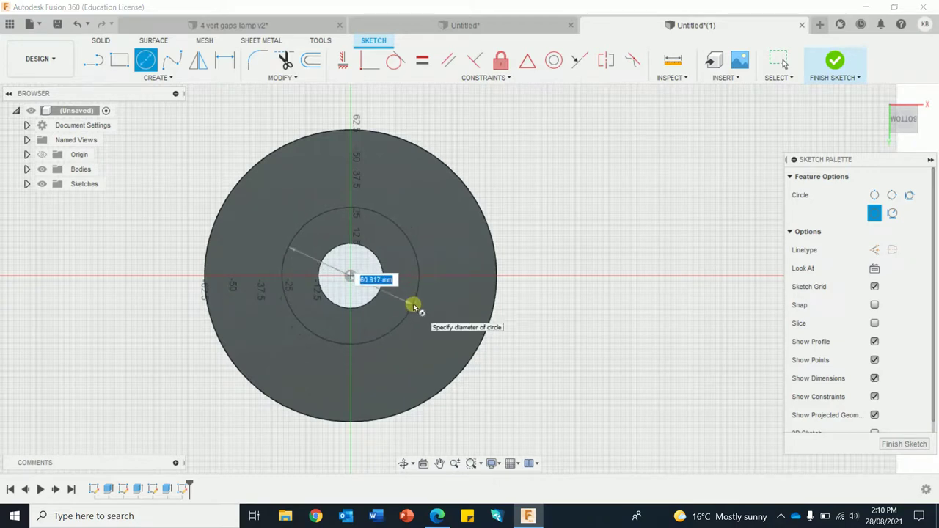
click(437, 517)
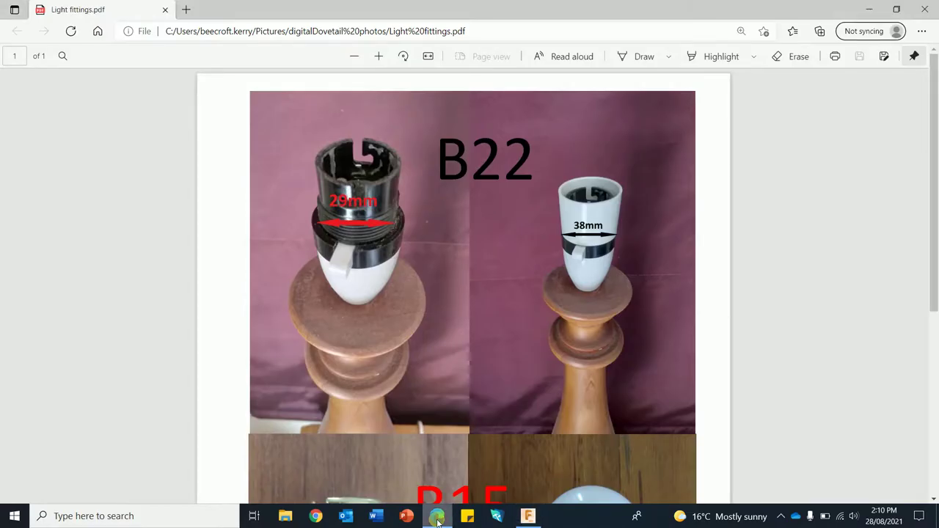
click(527, 516)
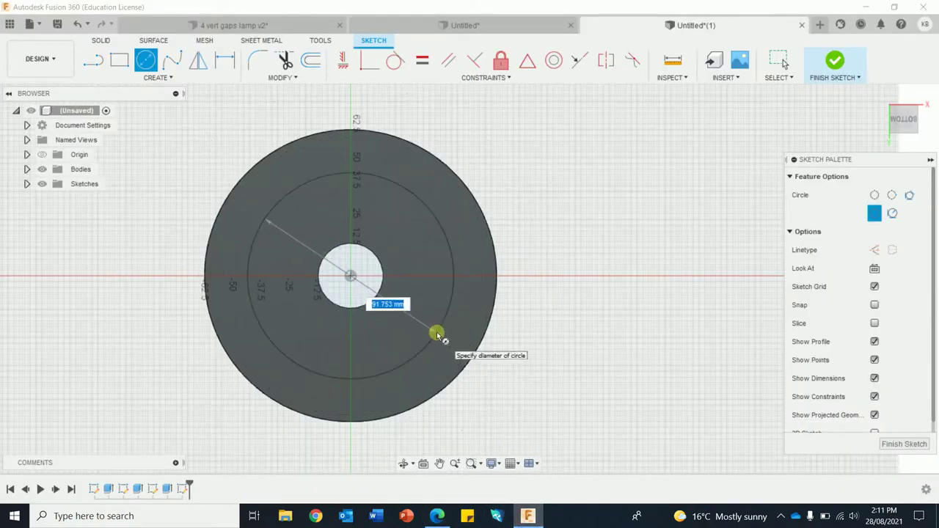
text(38)
key(Return)
key(Escape)
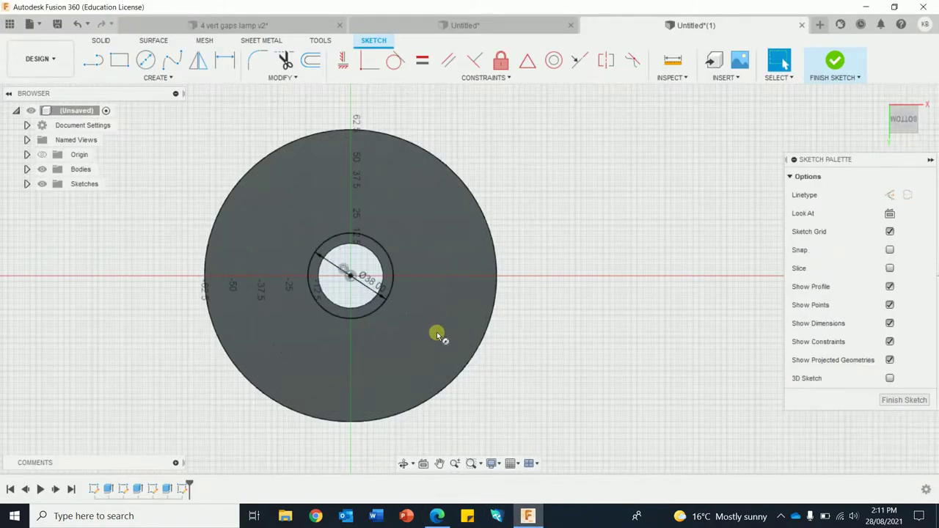
click(835, 62)
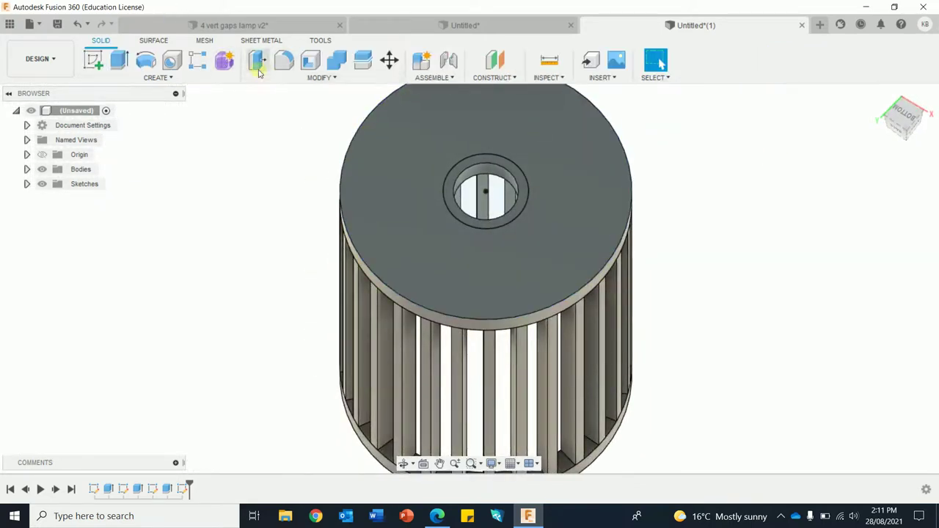
- Cut the ring between the 29 mm hole and the 38 mm circle 6 mm deep into the base plate
click(257, 62)
click(509, 204)
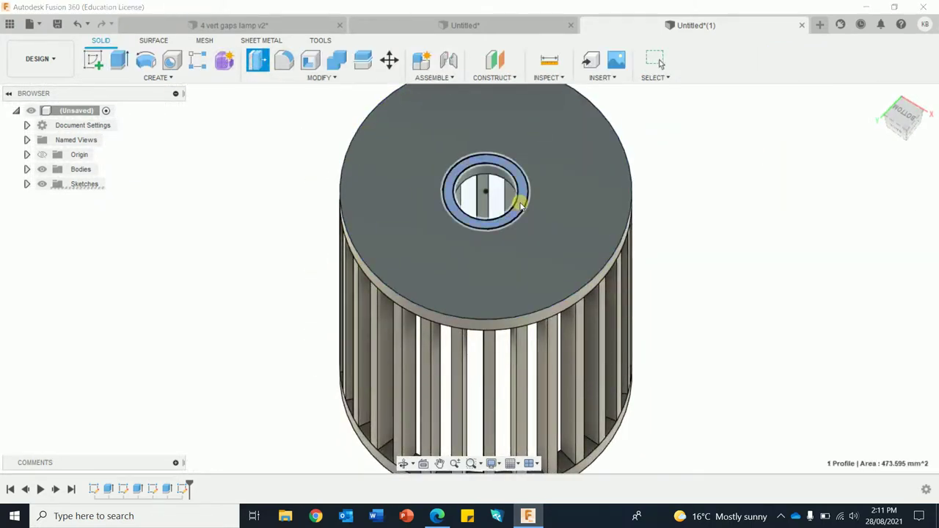
drag(511, 202, 511, 220)
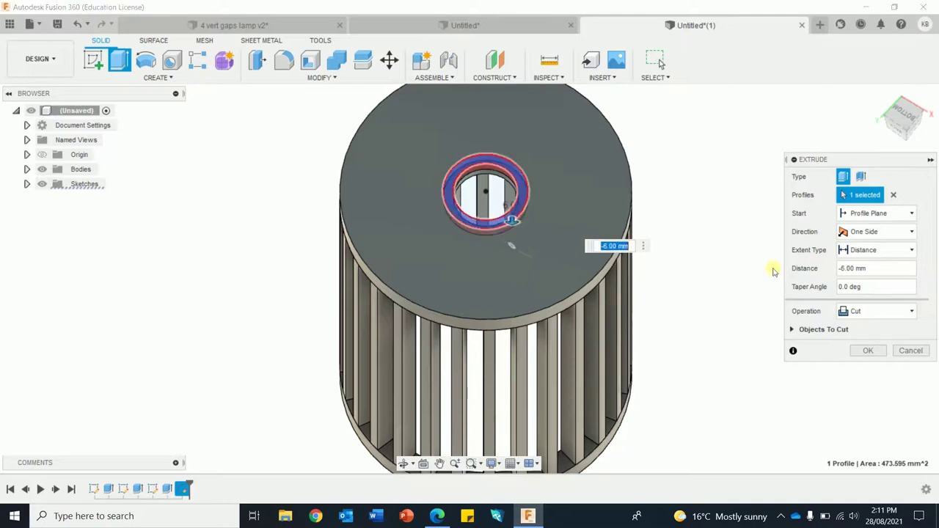
click(865, 351)
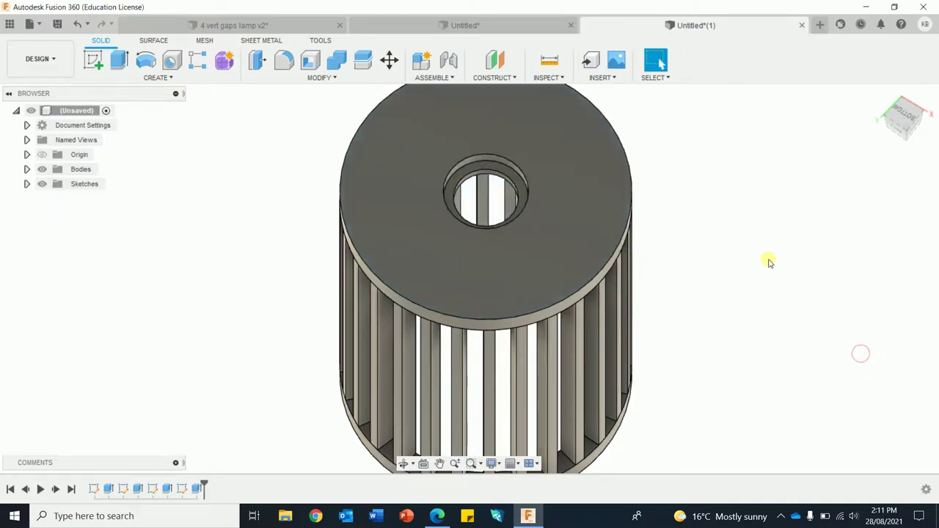
click(437, 515)
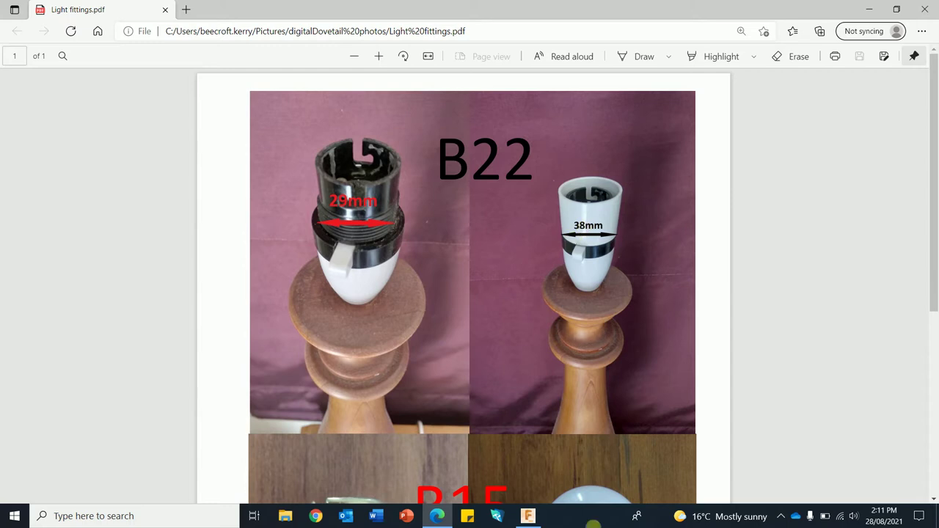
click(528, 515)
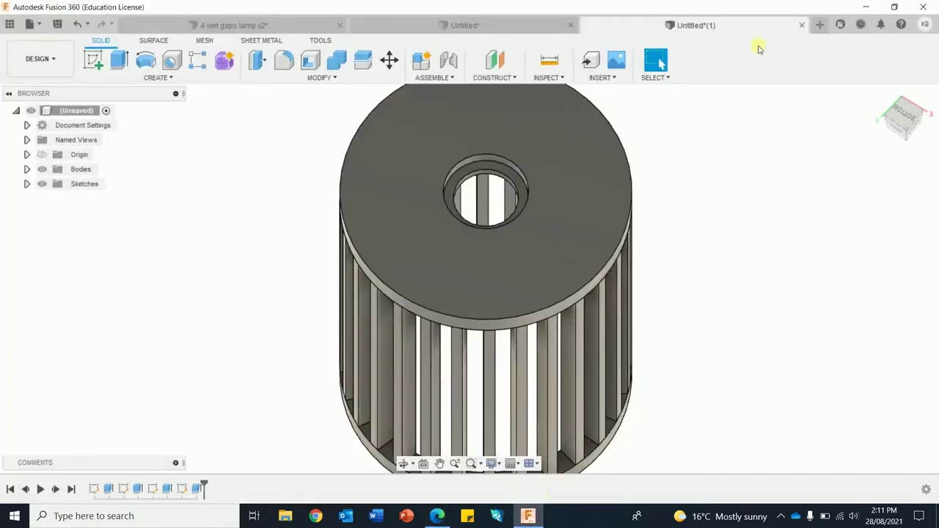
click(884, 96)
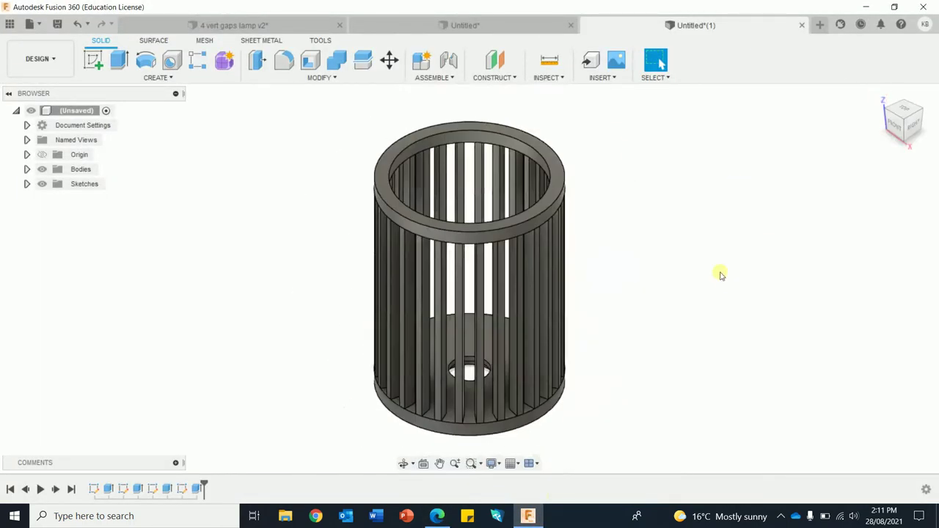
click(208, 28)
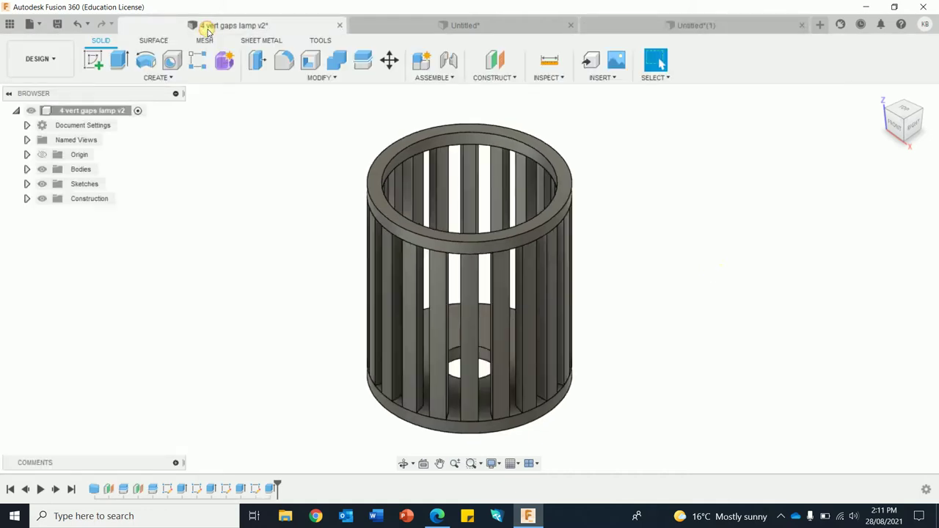
click(712, 26)
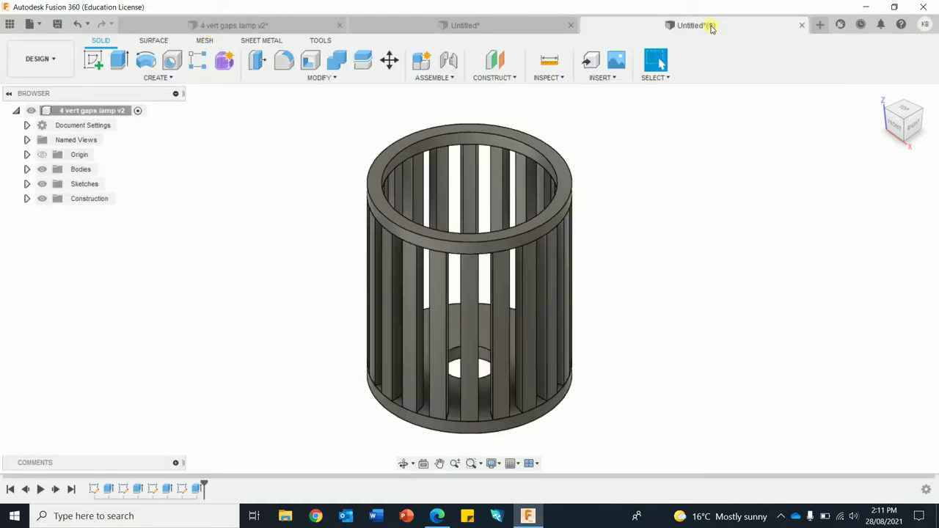
shift+middle_drag(715, 205, 852, 213)
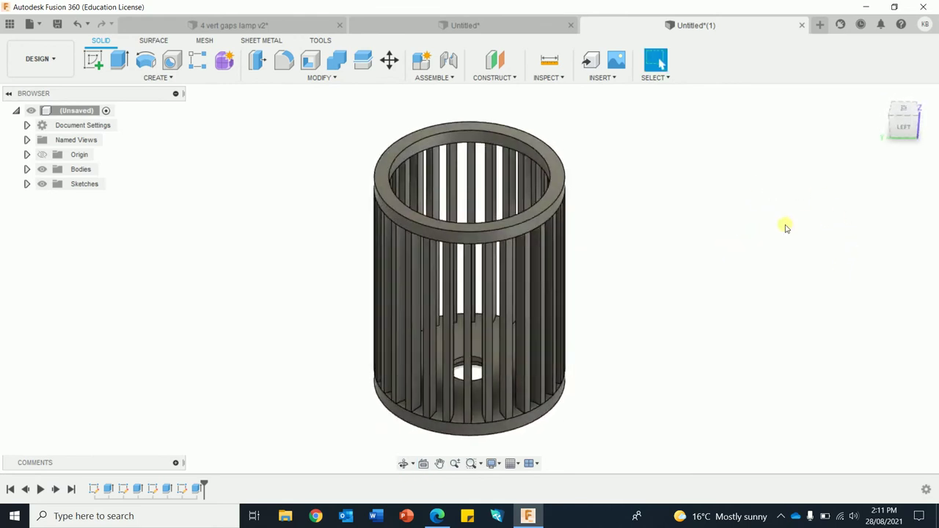